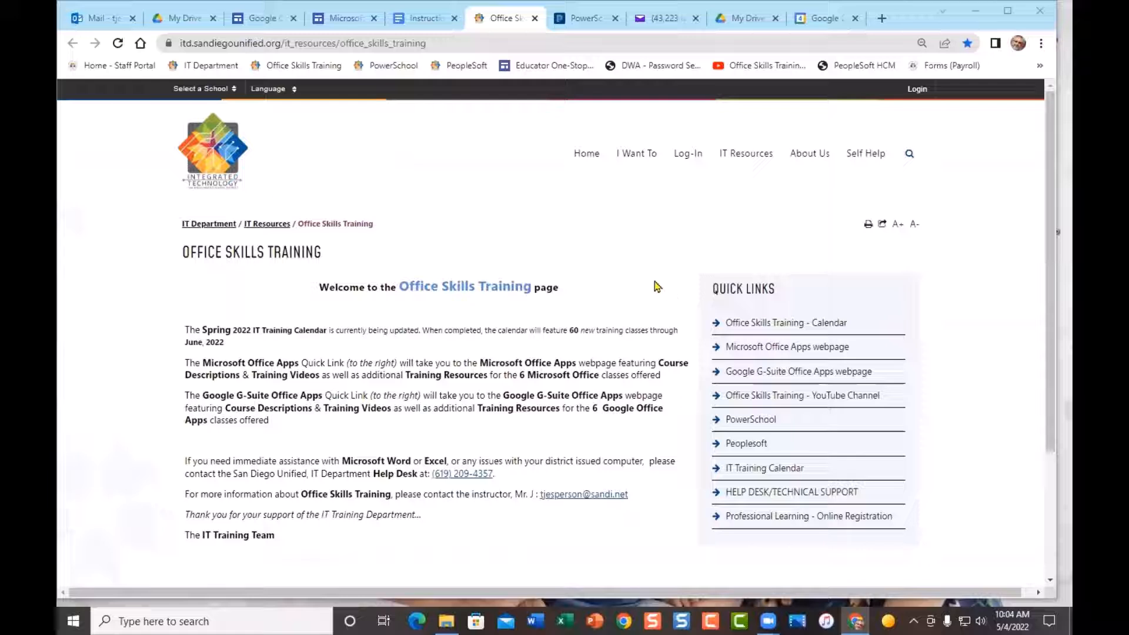
Open the Sharing Practice Google Sheet from the Practice Folder in My Drive.
{"action": "left_click", "coordinate": [184, 19]}
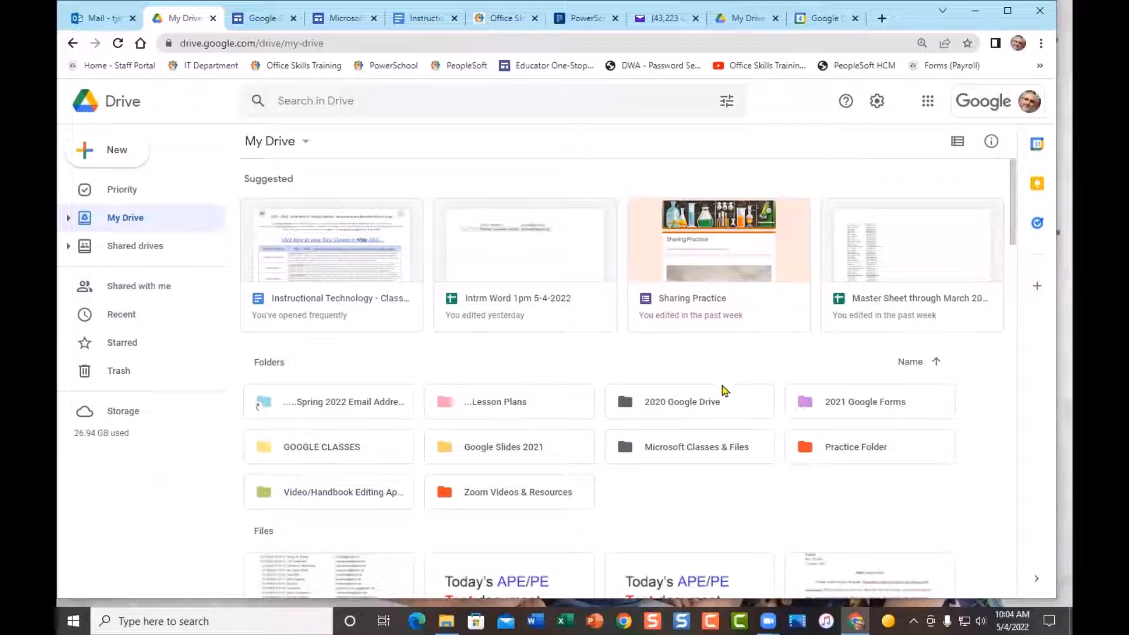
{"action": "double_click", "coordinate": [888, 447]}
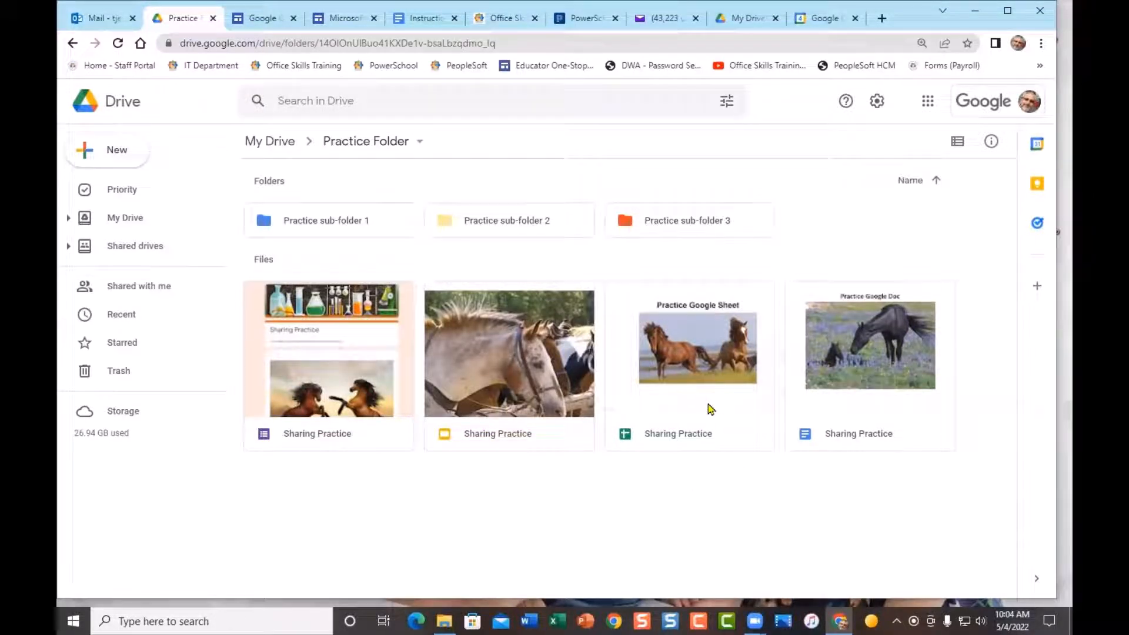
{"action": "double_click", "coordinate": [711, 359]}
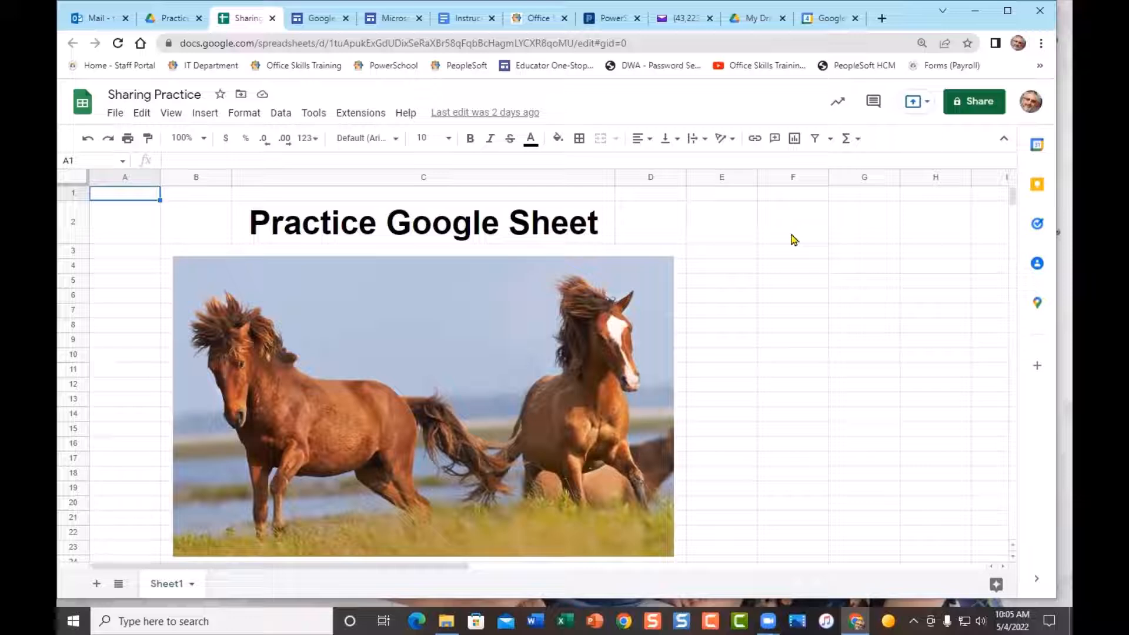
Start sharing the sheet with people and groups and add the Trainer T1 account as a recipient.
{"action": "left_click", "coordinate": [980, 104]}
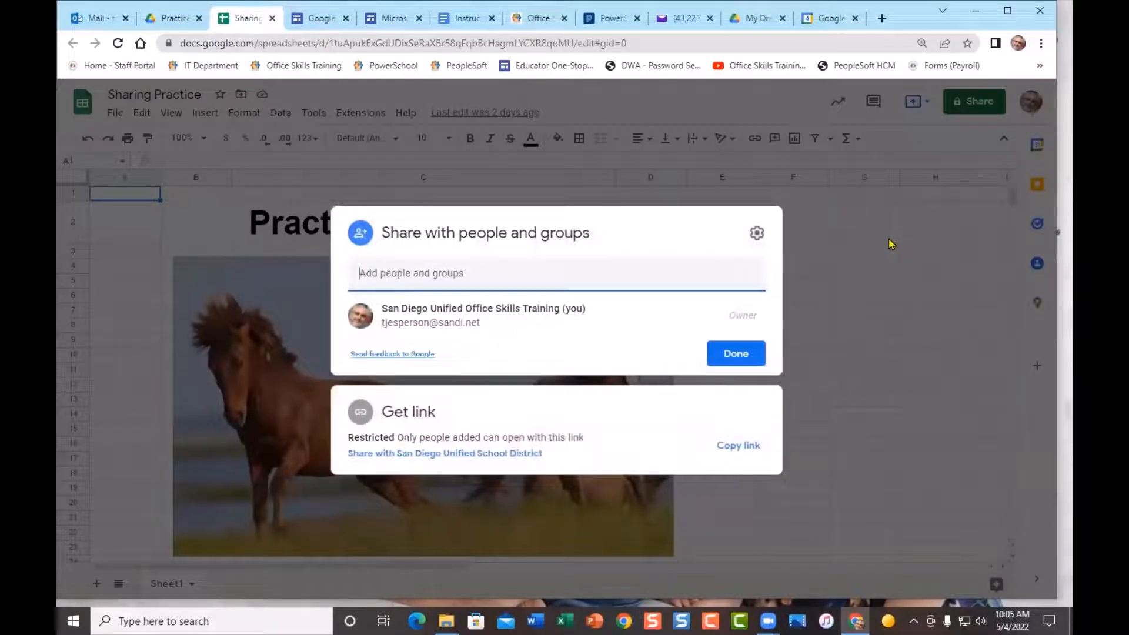
{"action": "left_click", "coordinate": [518, 273]}
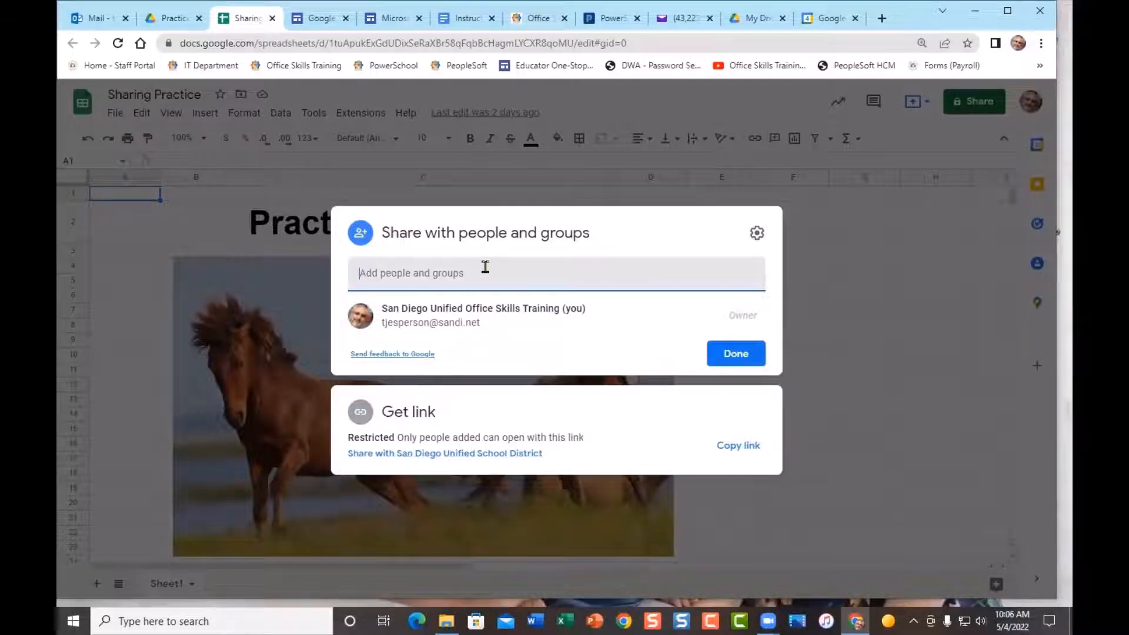
{"action": "type", "text": "trainer T1 John Lennon"}
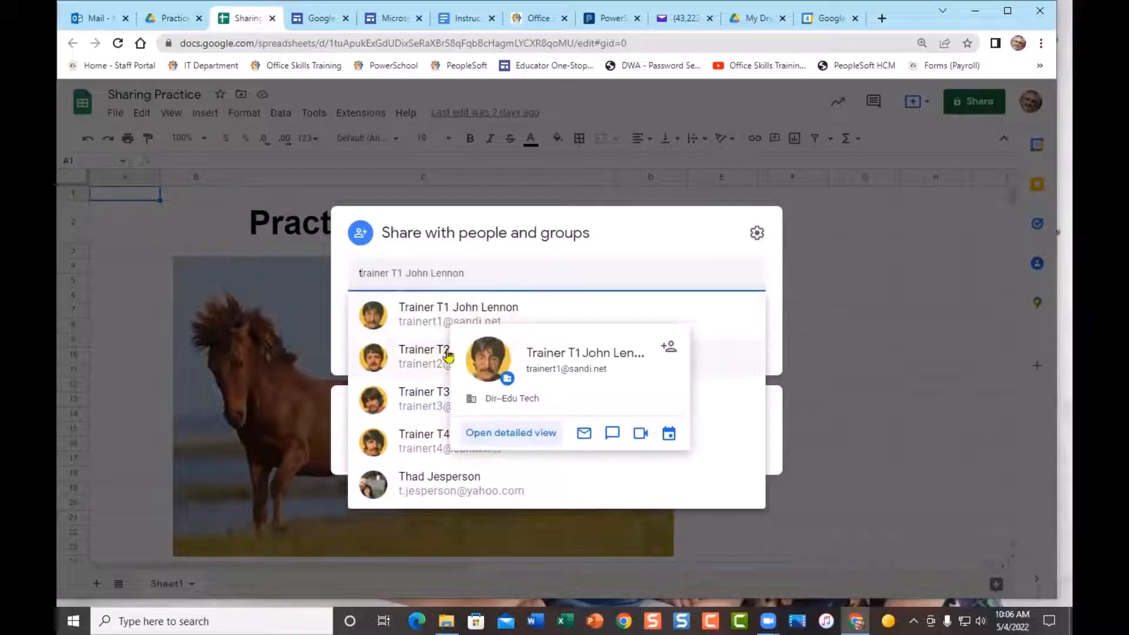
{"action": "mouse_move", "coordinate": [448, 354]}
{"action": "mouse_move", "coordinate": [444, 400]}
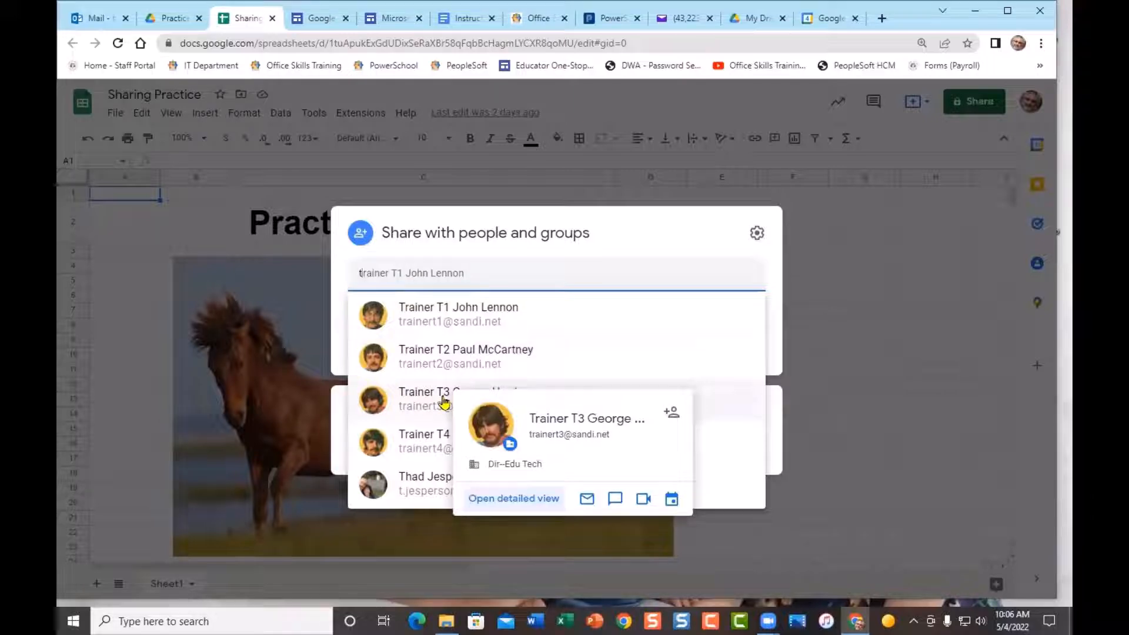
{"action": "mouse_move", "coordinate": [431, 452]}
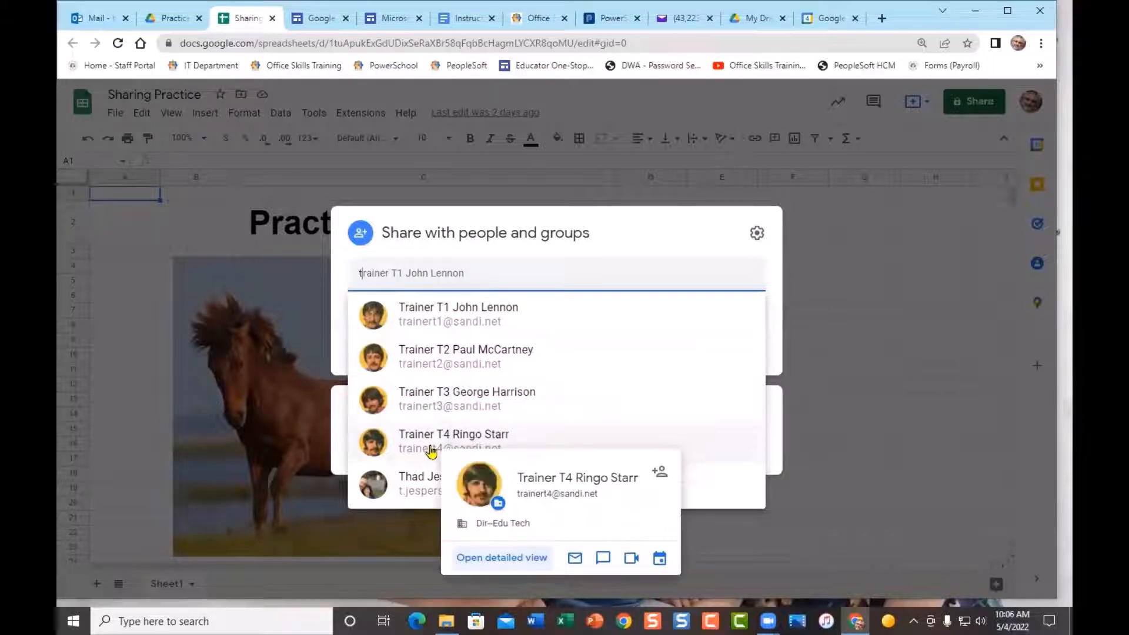
{"action": "mouse_move", "coordinate": [646, 314]}
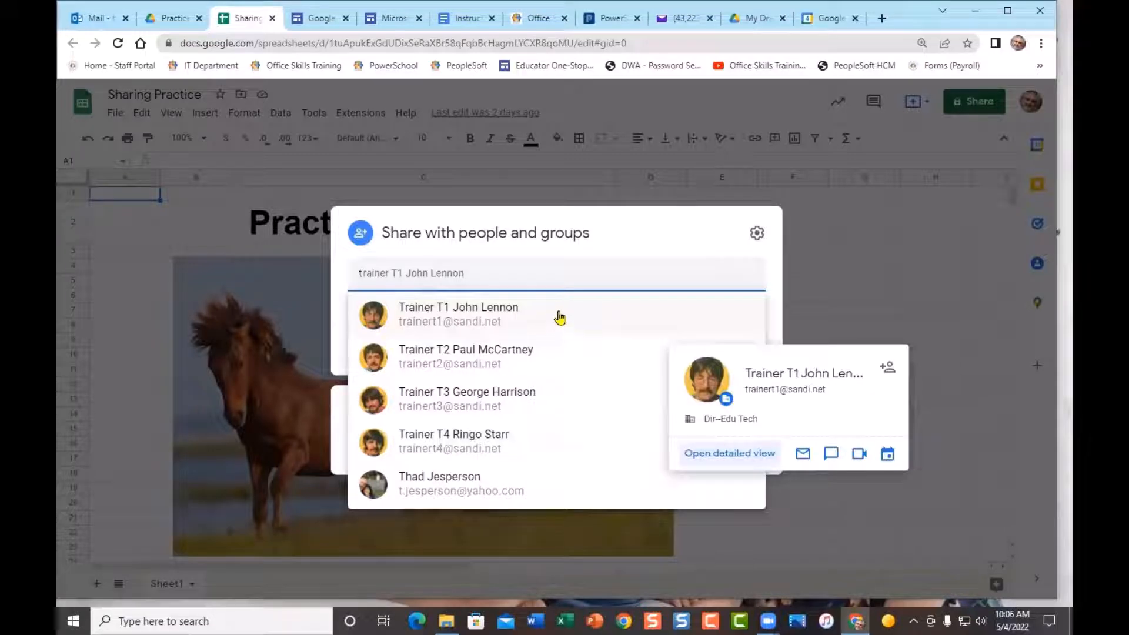
{"action": "left_click", "coordinate": [457, 316]}
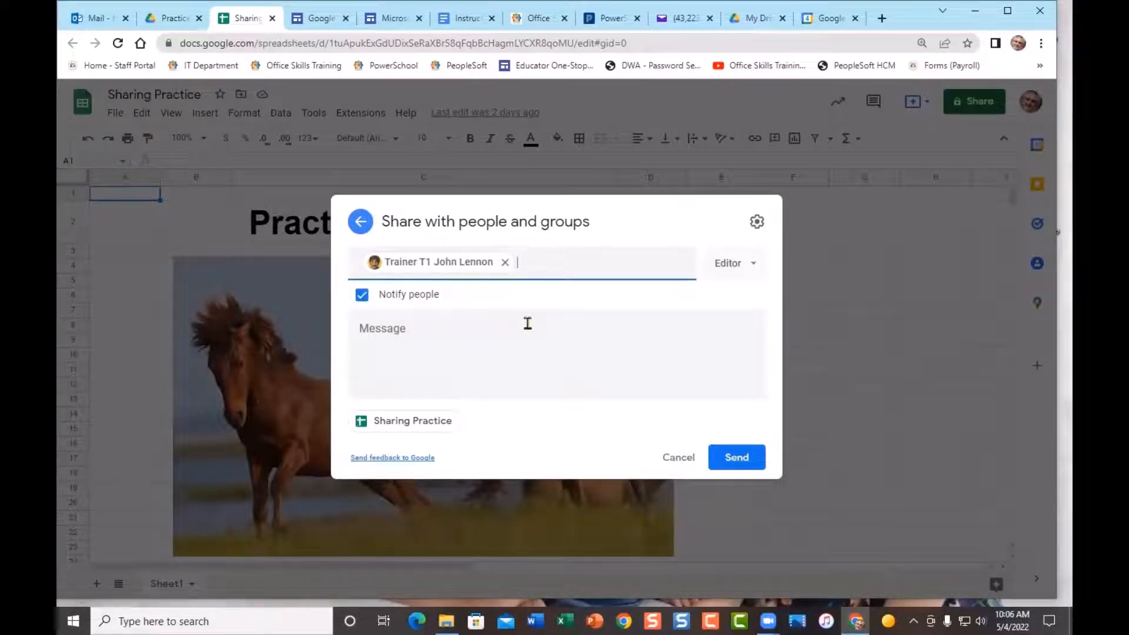
Review the role and sharing settings, and send Trainer T1 the invitation with Editor access and Notify people on.
{"action": "left_click", "coordinate": [752, 267]}
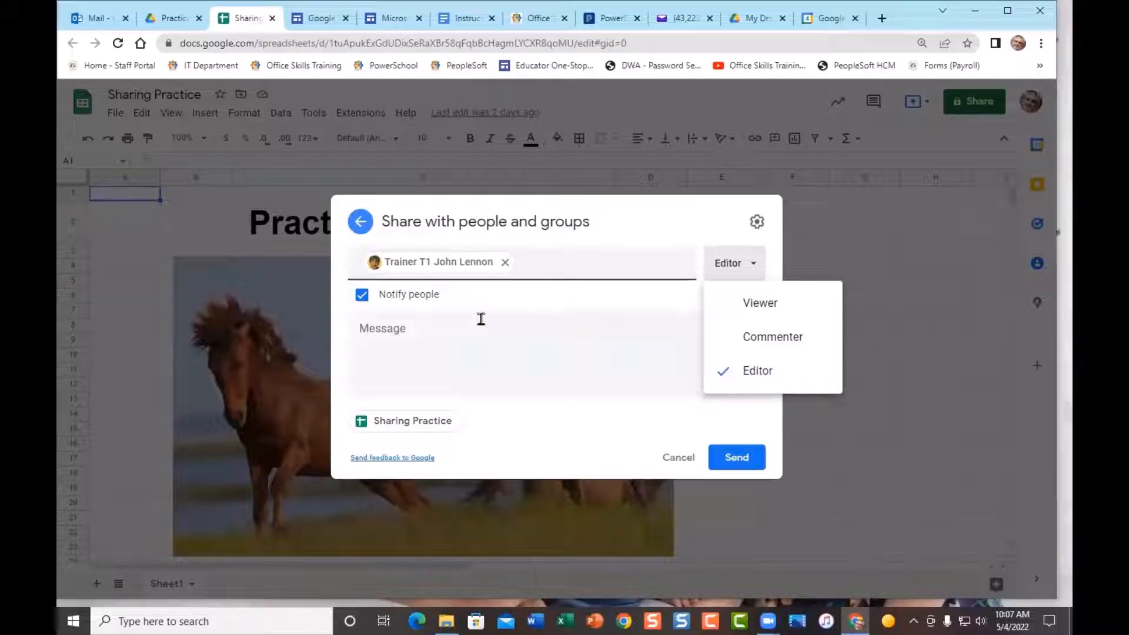
{"action": "left_click", "coordinate": [405, 336]}
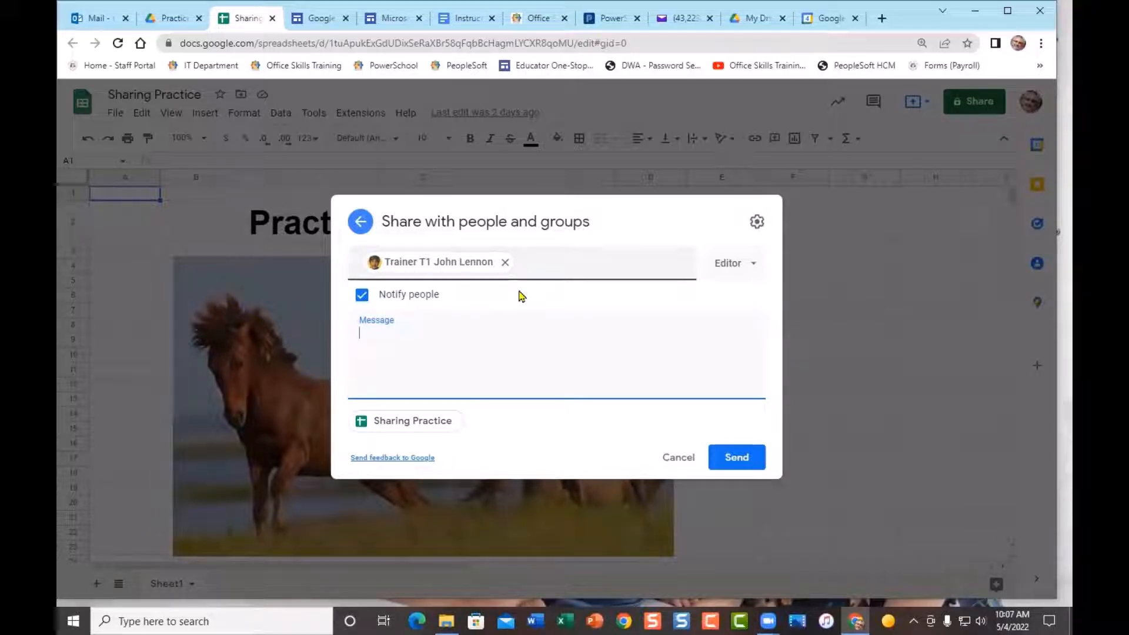
{"action": "left_click", "coordinate": [757, 221]}
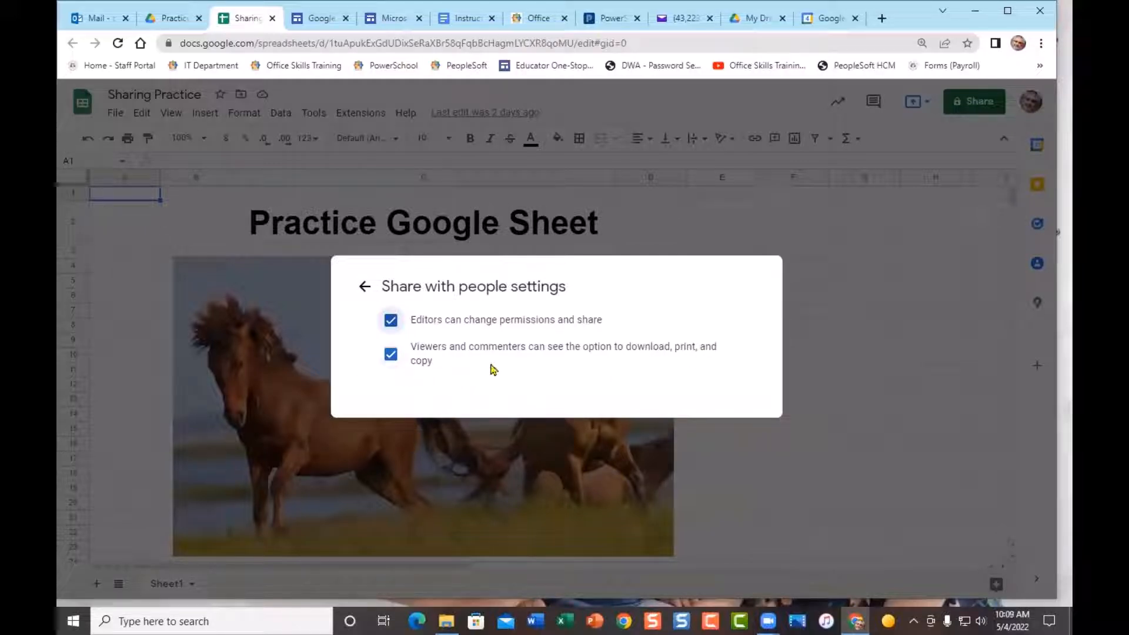
{"action": "left_click", "coordinate": [365, 289]}
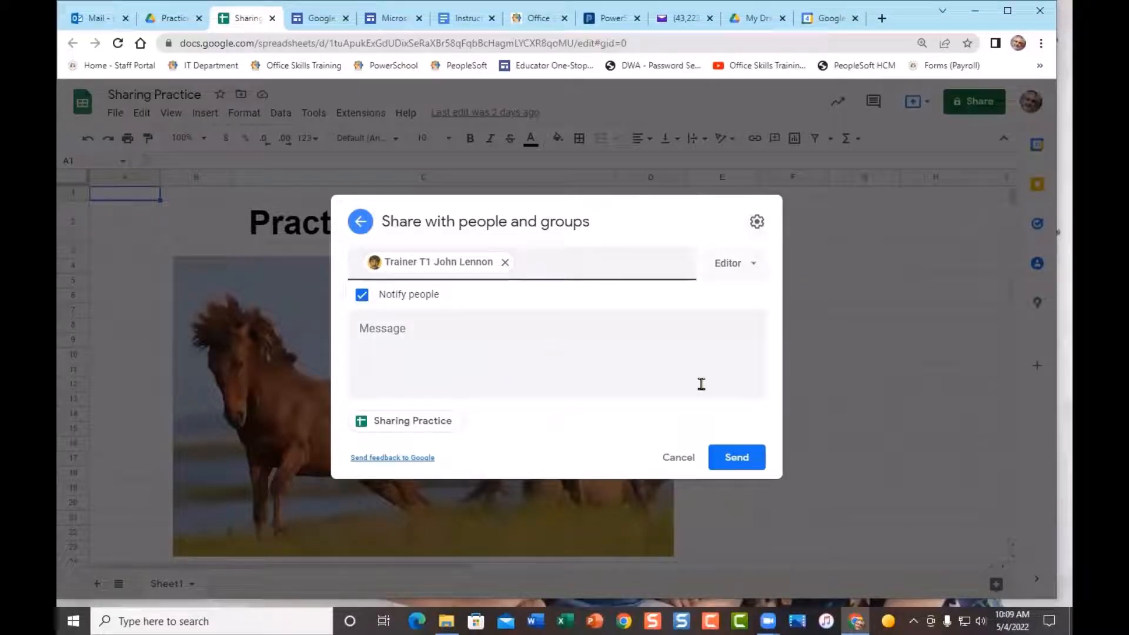
{"action": "left_click", "coordinate": [735, 460]}
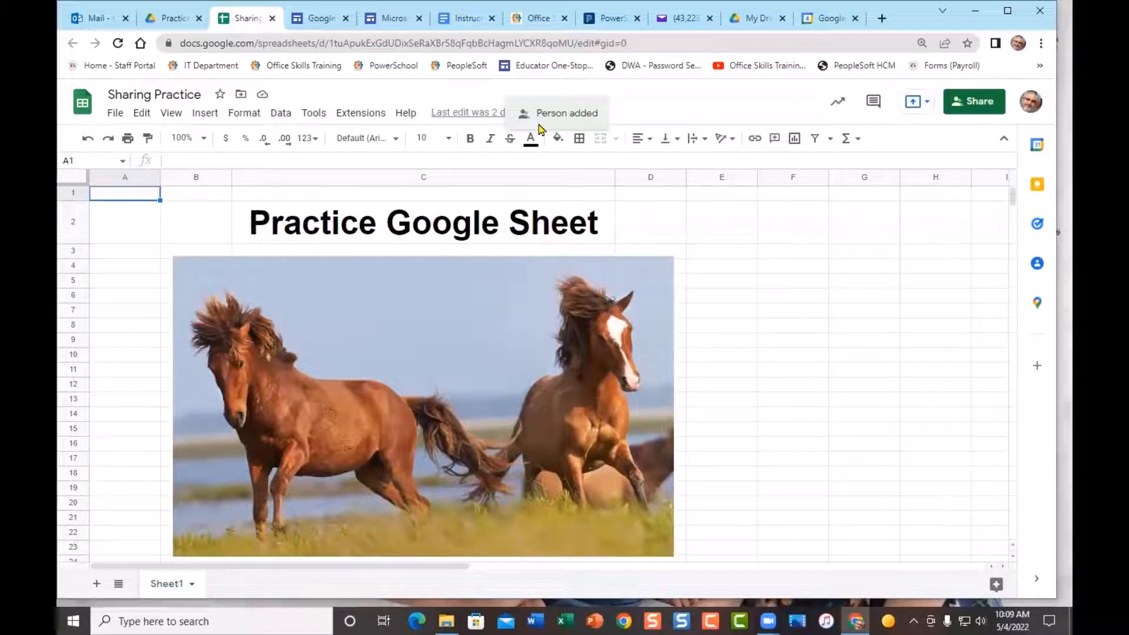
Reopen the sheet's sharing settings to manage Trainer T1's access.
{"action": "left_click", "coordinate": [979, 106]}
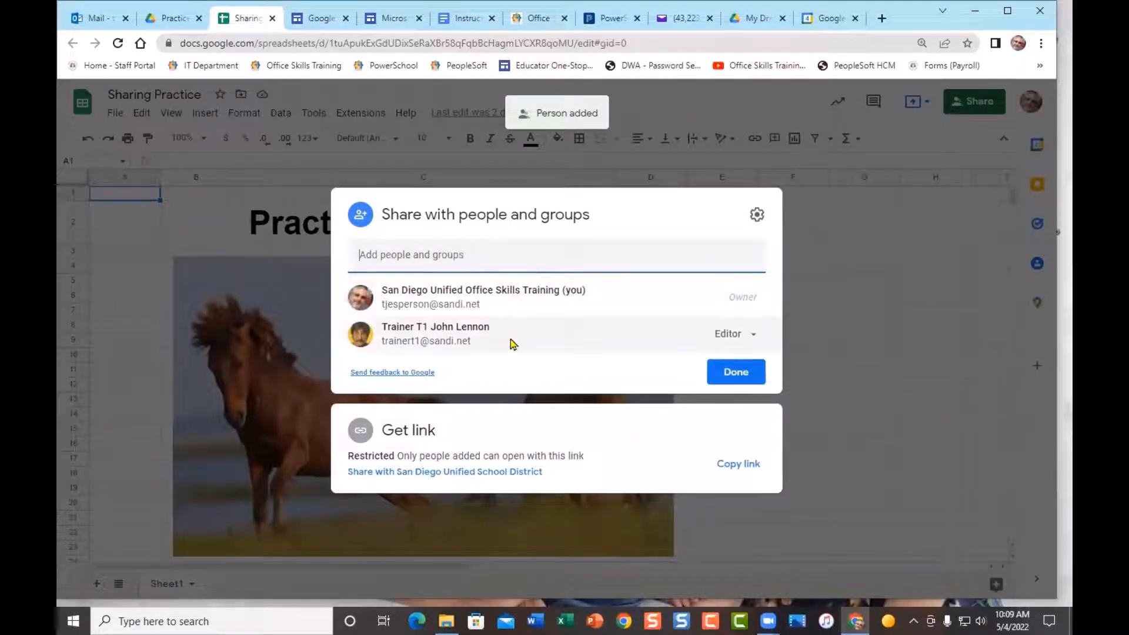
{"action": "mouse_move", "coordinate": [512, 344]}
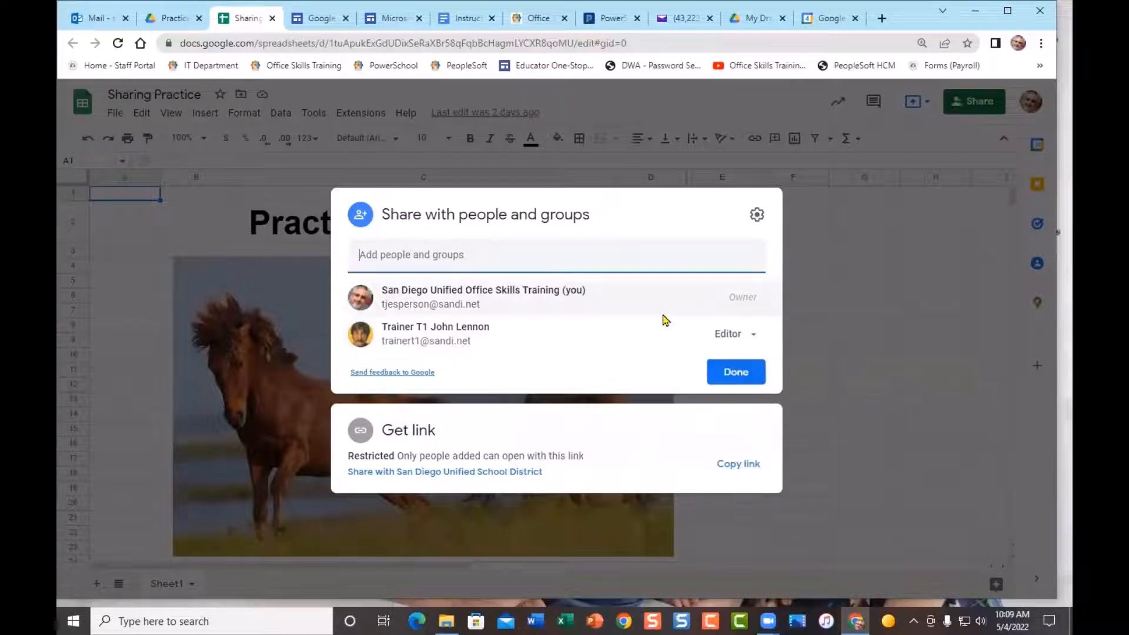
{"action": "left_click", "coordinate": [753, 335]}
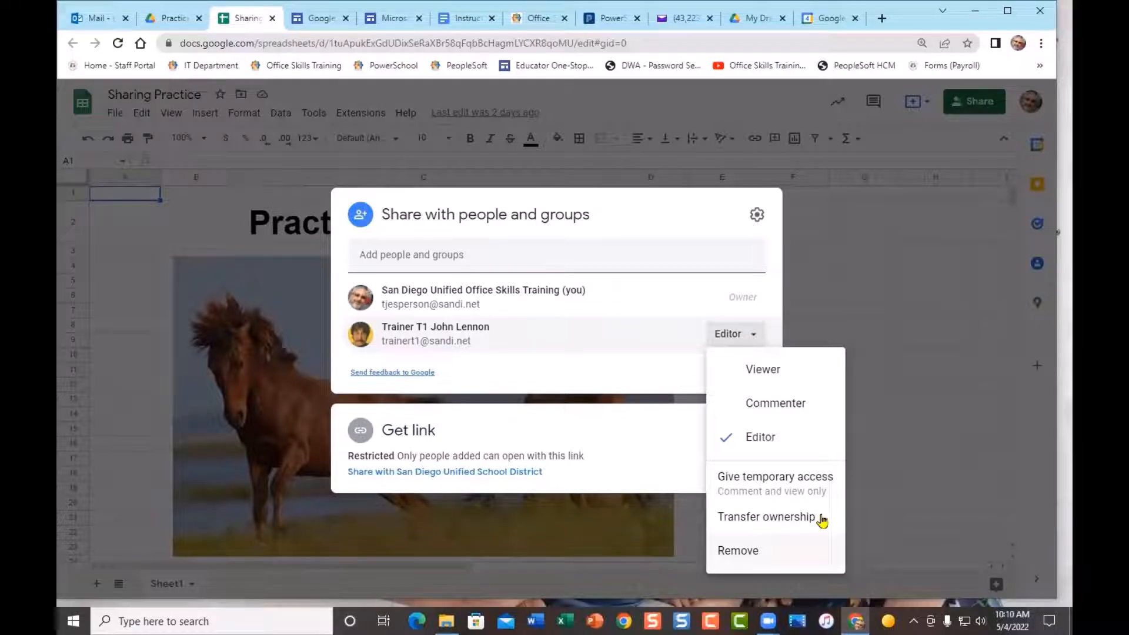
{"action": "left_click", "coordinate": [811, 487]}
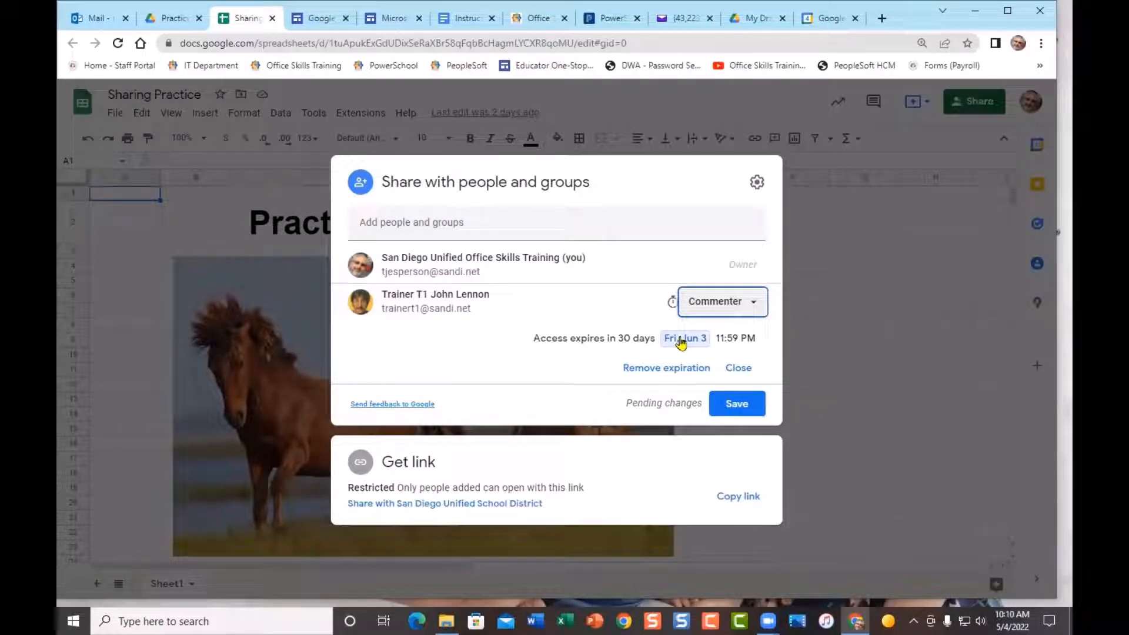
{"action": "left_click", "coordinate": [756, 305]}
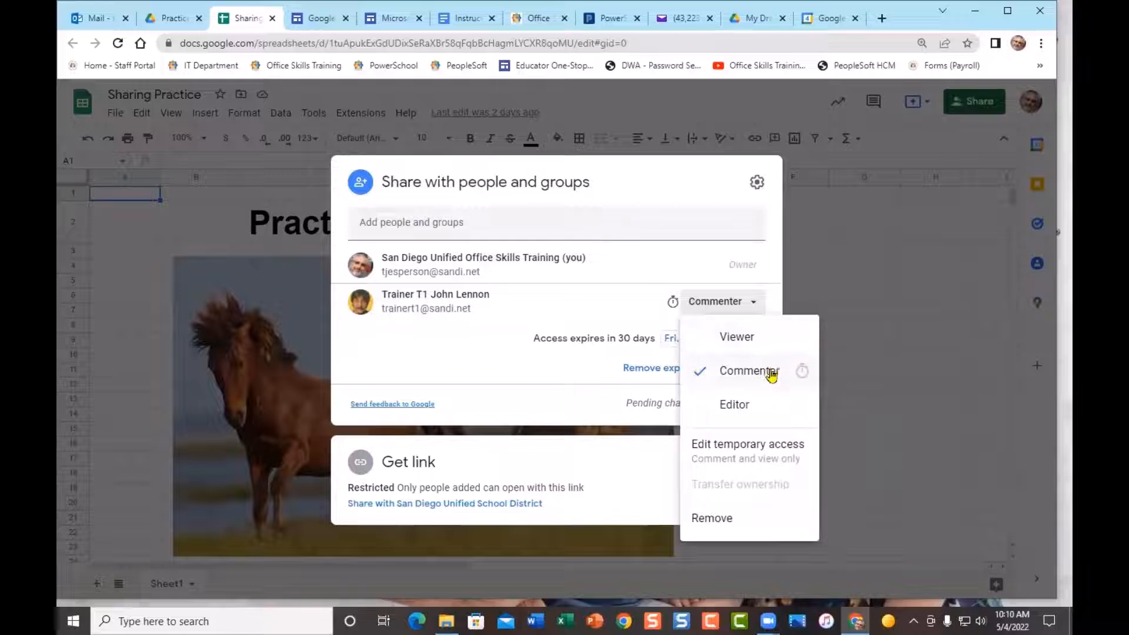
{"action": "left_click", "coordinate": [759, 406]}
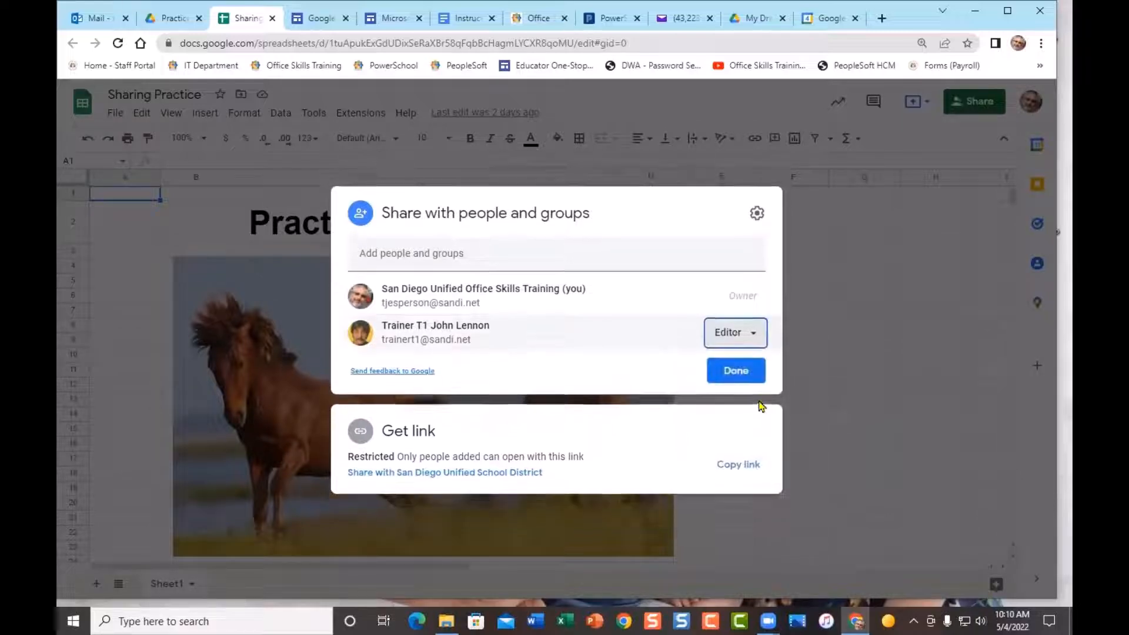
Give Trainer T1 temporary Commenter access to the sheet with the 30-day expiration of Fri, Jun 3, and save it.
{"action": "left_click", "coordinate": [754, 336]}
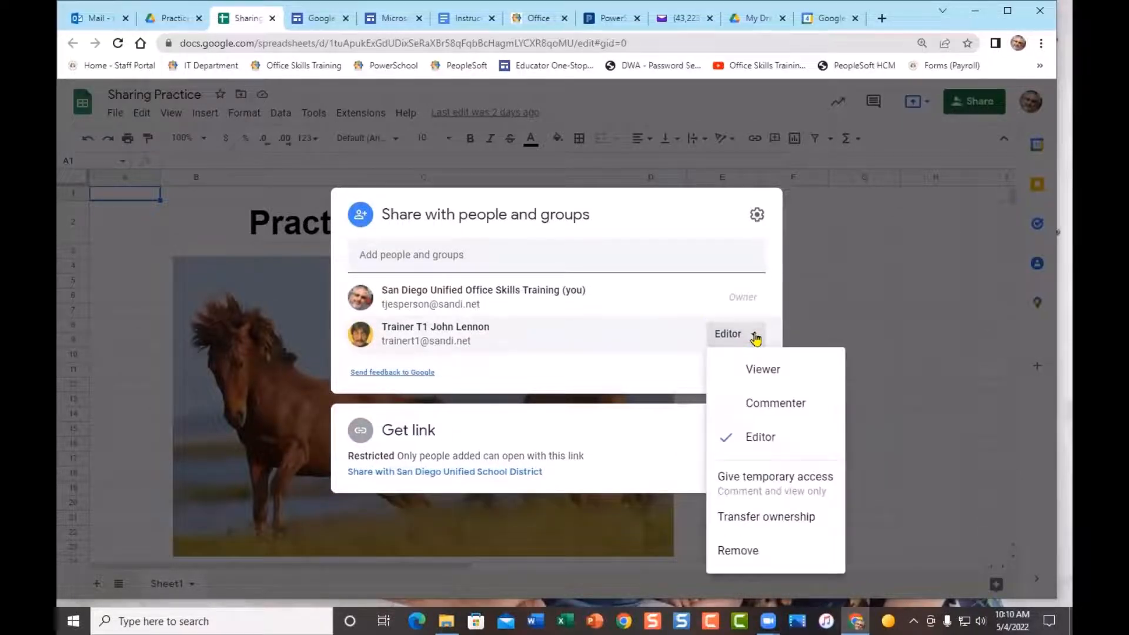
{"action": "left_click", "coordinate": [794, 482]}
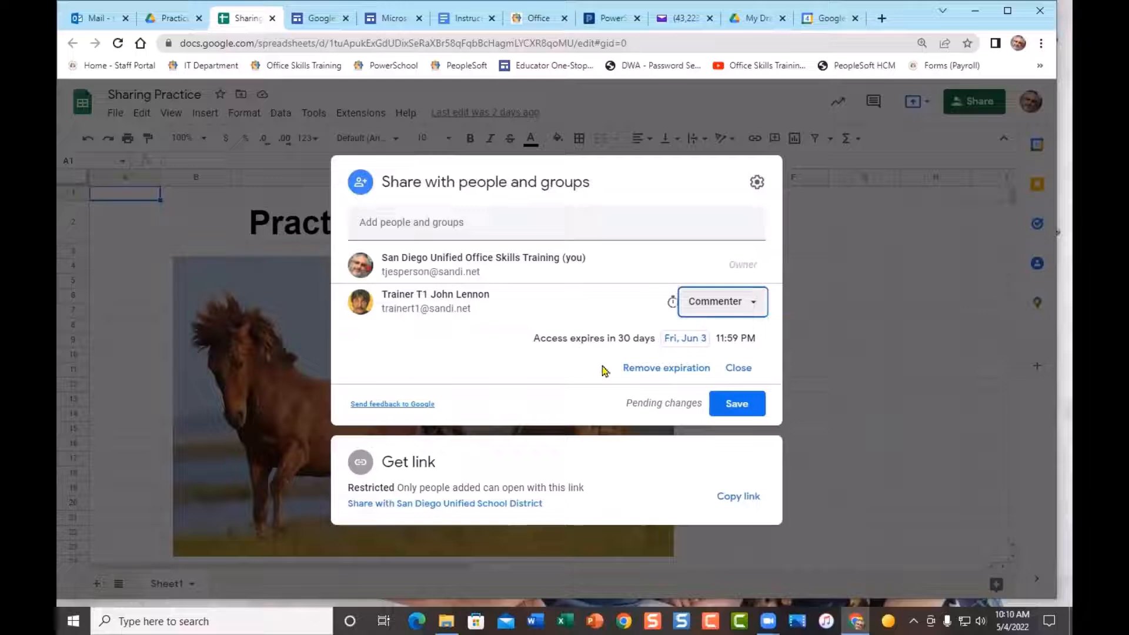
{"action": "left_click", "coordinate": [743, 412]}
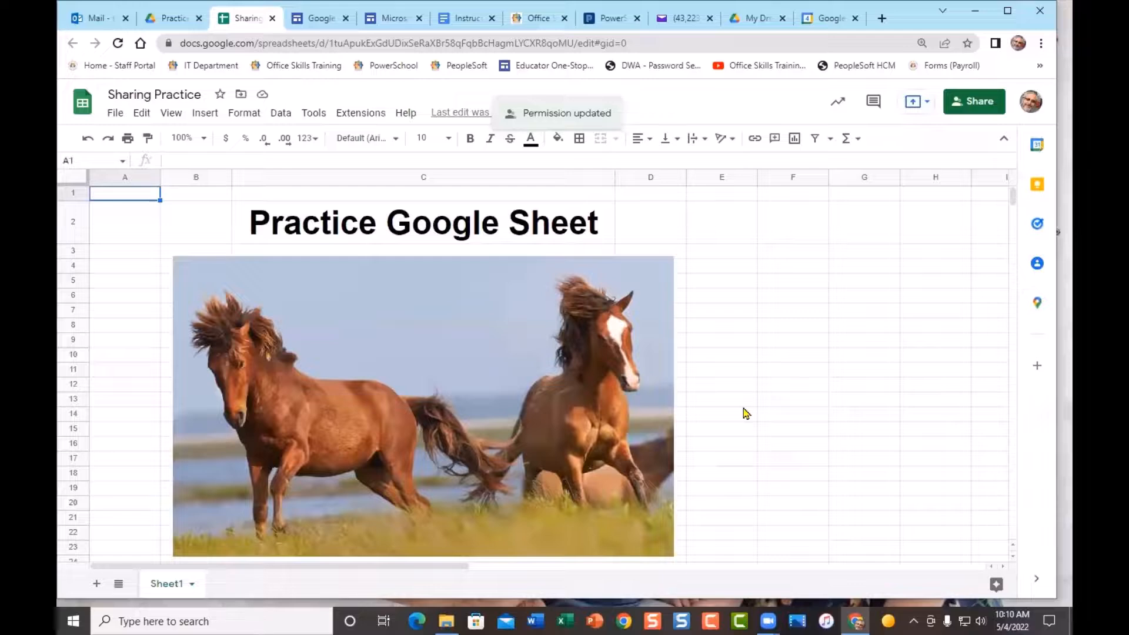
Return to the Practice Folder in Drive and examine the file actions available for the Sharing Practice slides file.
{"action": "left_click", "coordinate": [176, 18]}
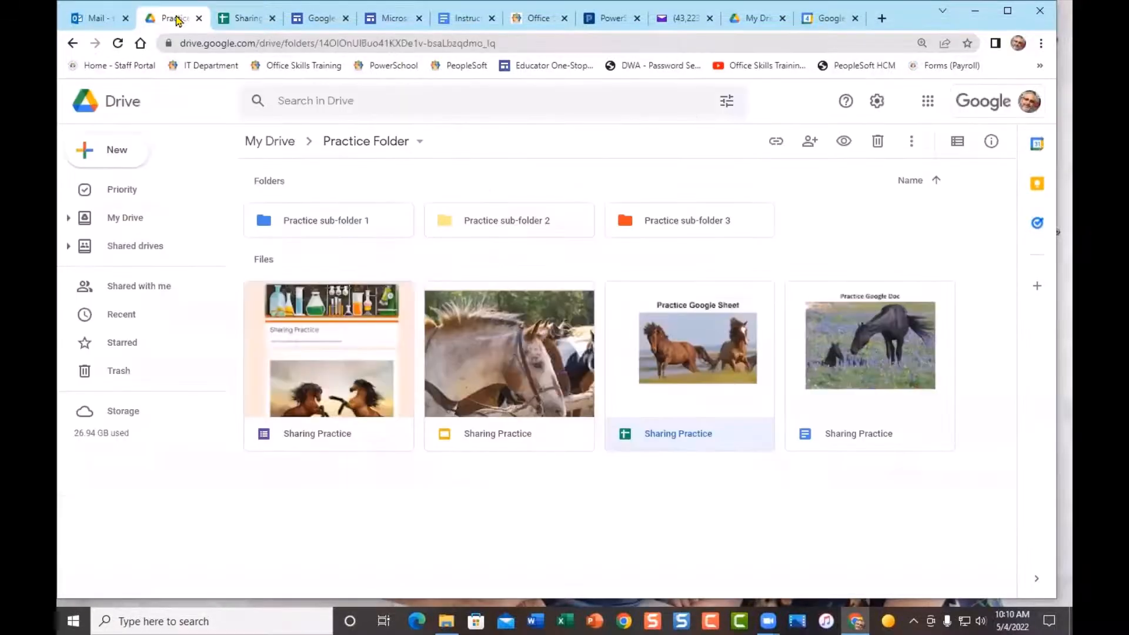
{"action": "left_click", "coordinate": [602, 474]}
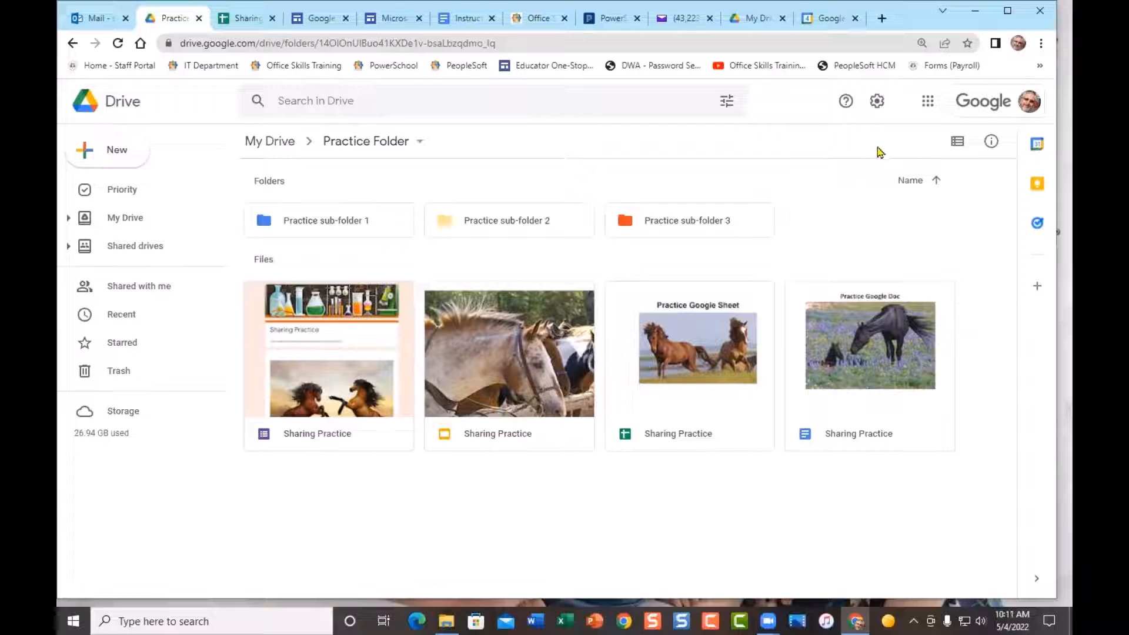
{"action": "left_click", "coordinate": [530, 360]}
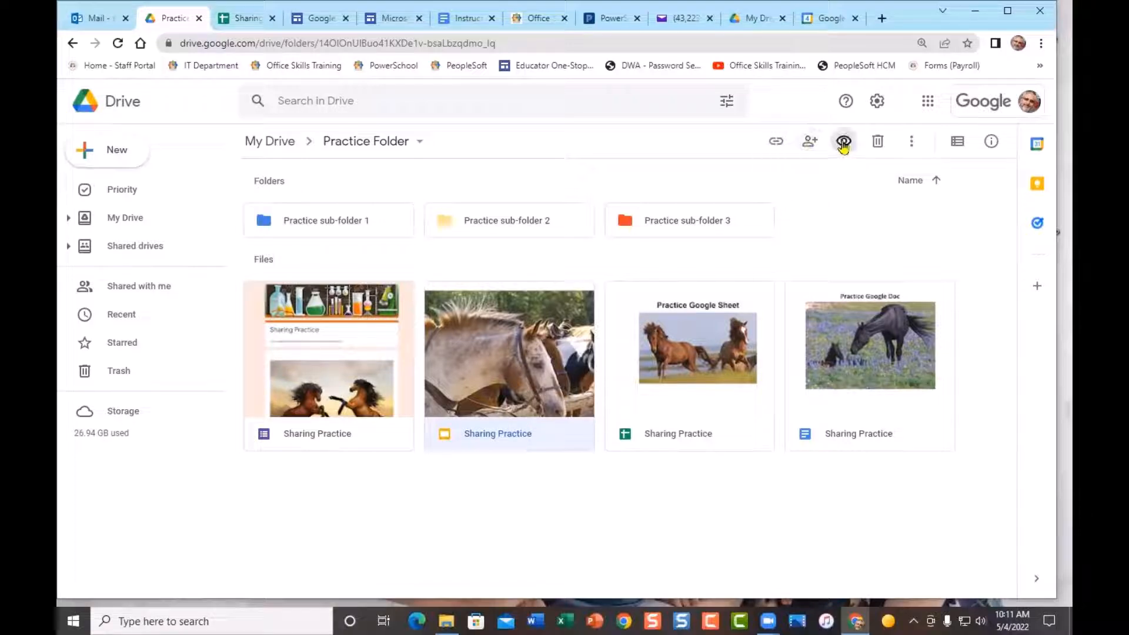
{"action": "left_click", "coordinate": [914, 144]}
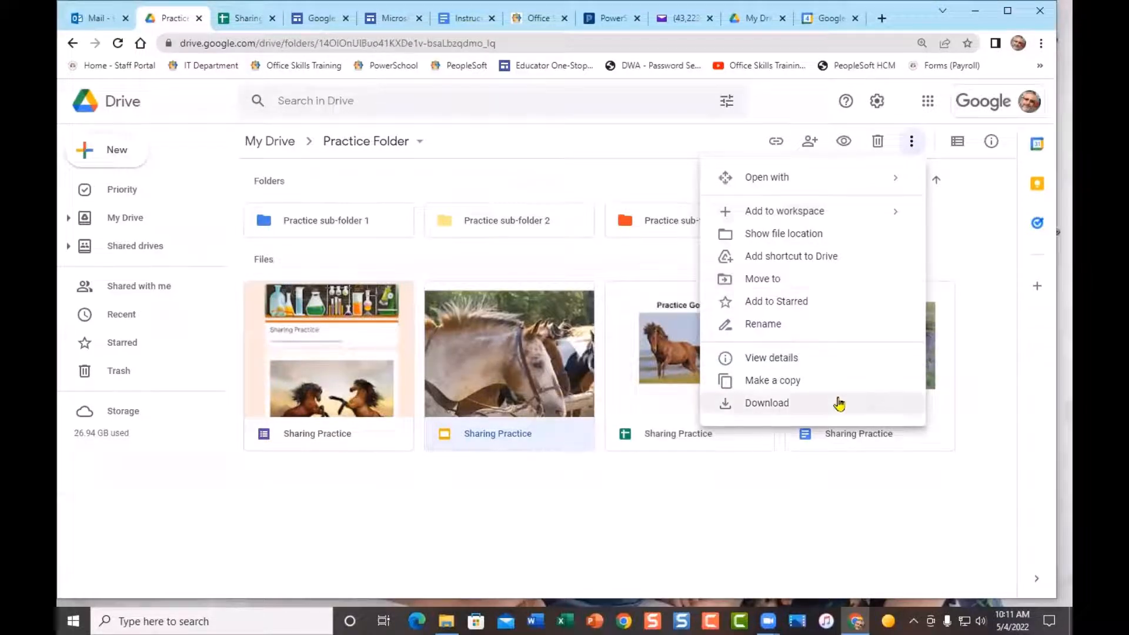
{"action": "left_click", "coordinate": [658, 492]}
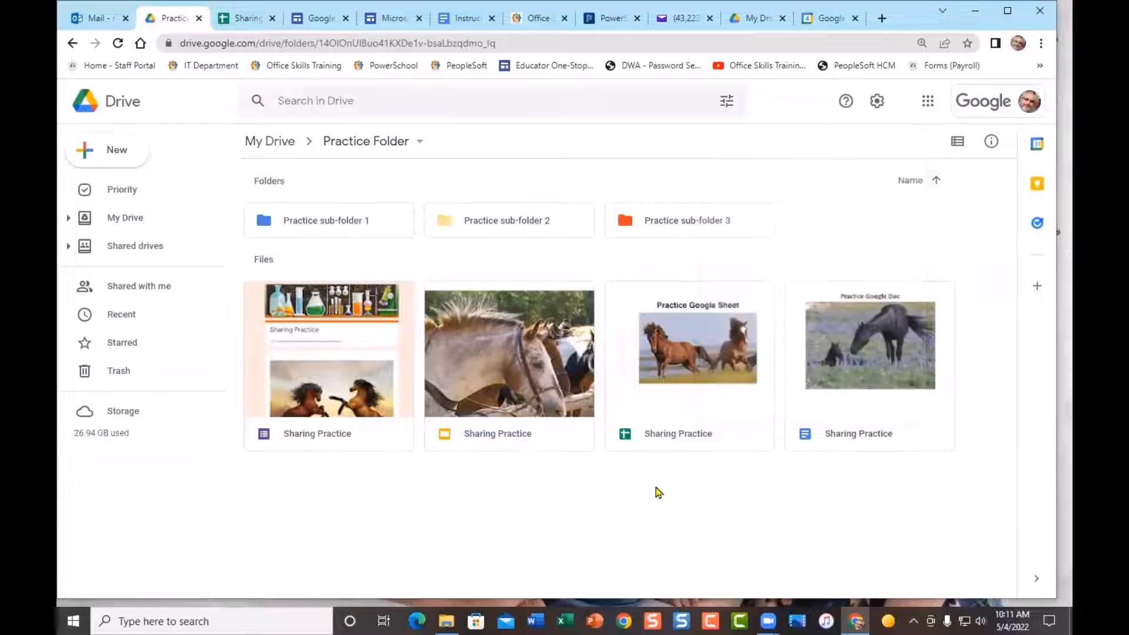
Open the sharing settings of the Sharing Practice sheet from the Practice Folder.
{"action": "left_click", "coordinate": [717, 391]}
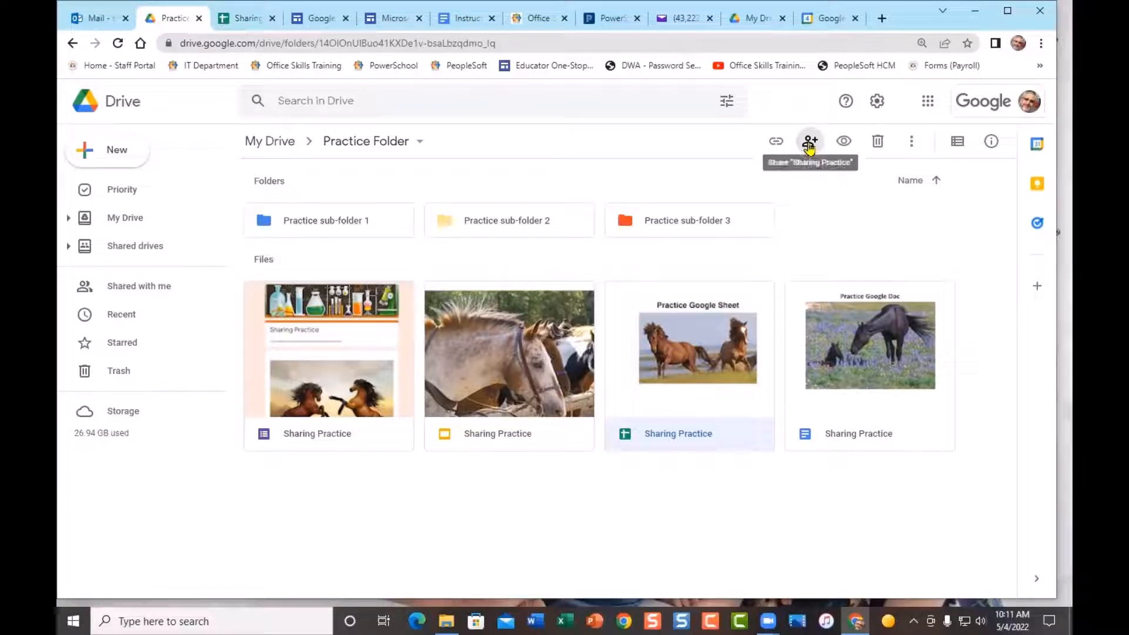
{"action": "right_click", "coordinate": [699, 318]}
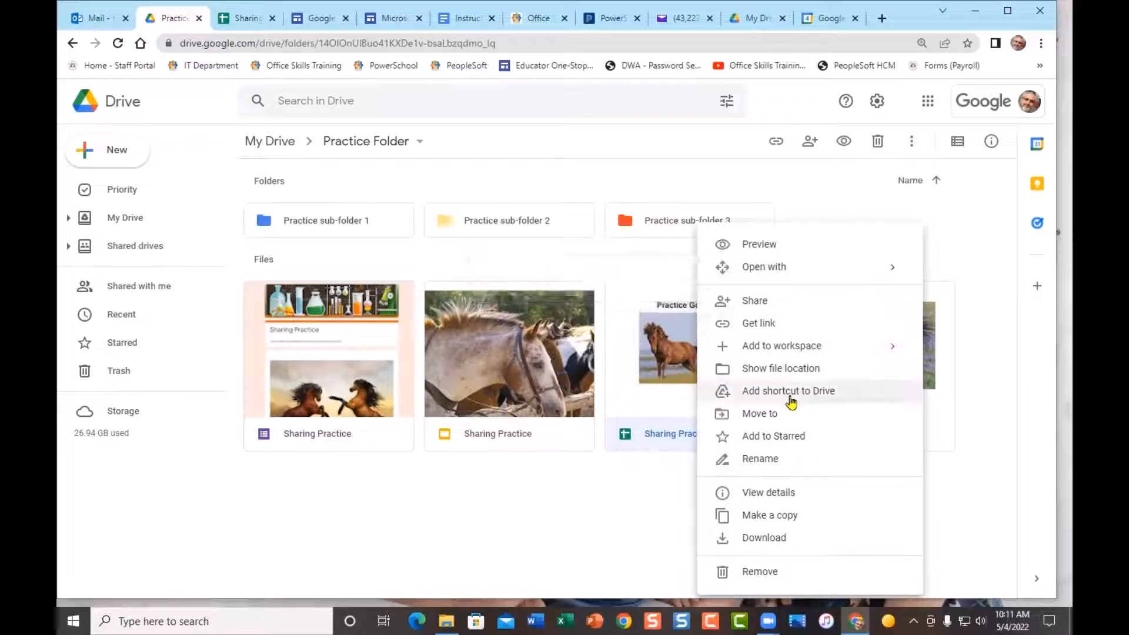
{"action": "left_click", "coordinate": [788, 301]}
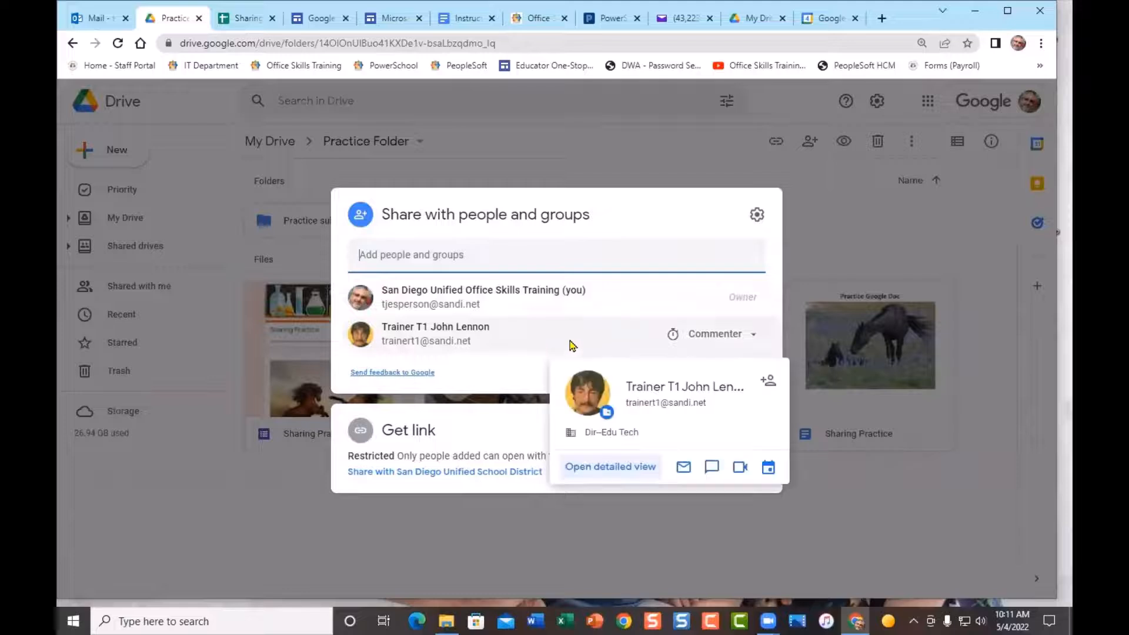
Add Trainer T2, Trainer T3 and Trainer T4 to the sheet as Editors and send the invitation with Notify people on.
{"action": "left_click", "coordinate": [474, 260]}
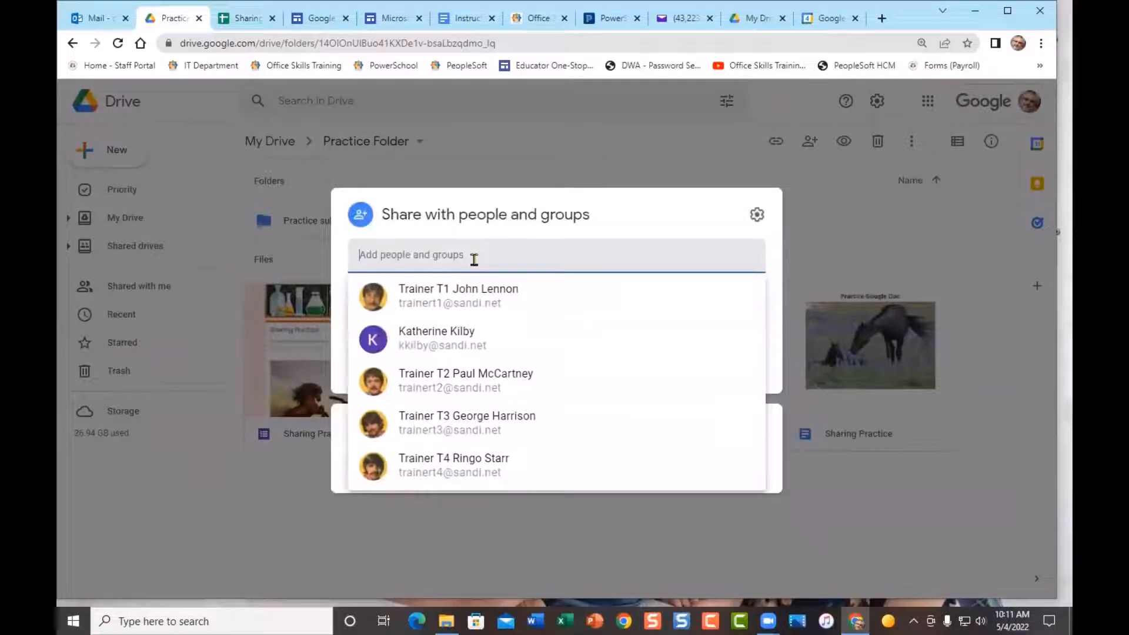
{"action": "type", "text": "trainer T1 John Lennon"}
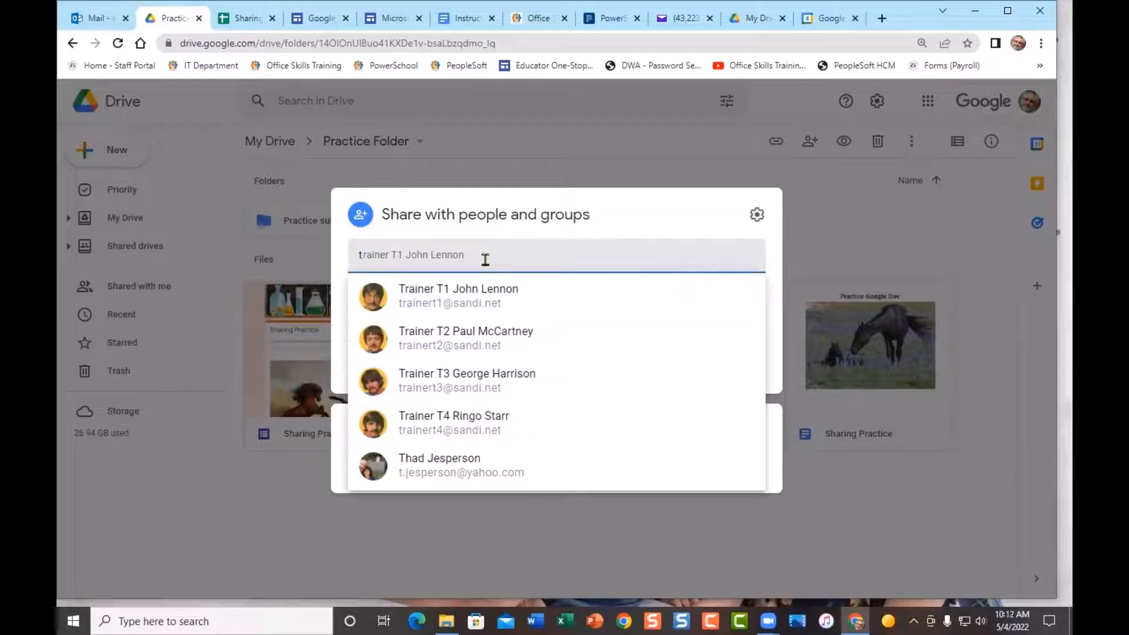
{"action": "left_click", "coordinate": [510, 333]}
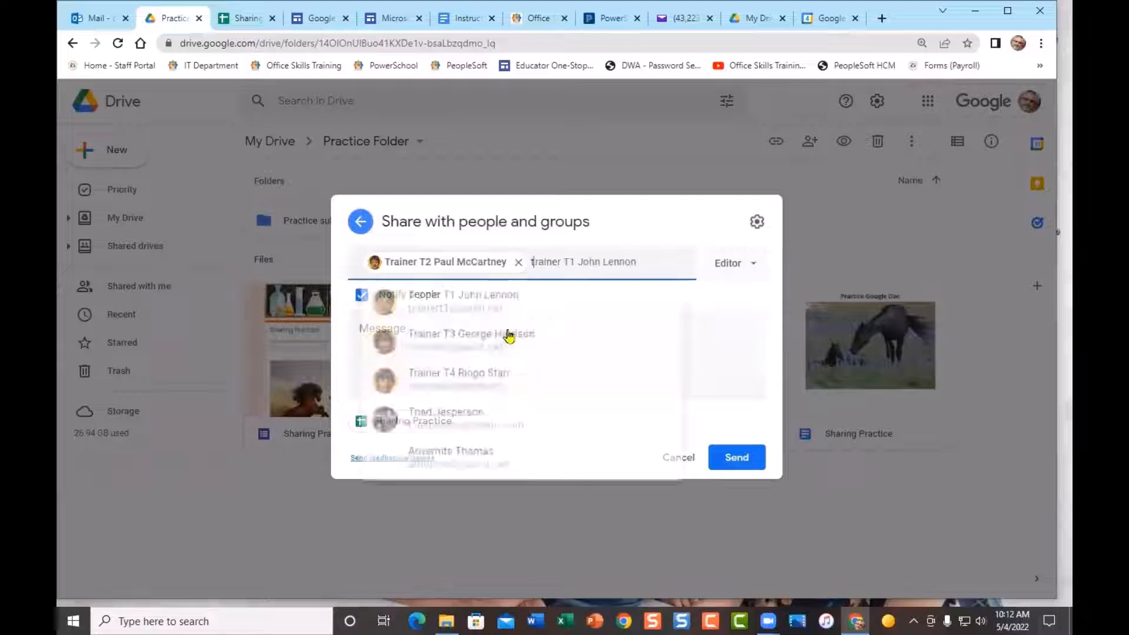
{"action": "left_click", "coordinate": [479, 346]}
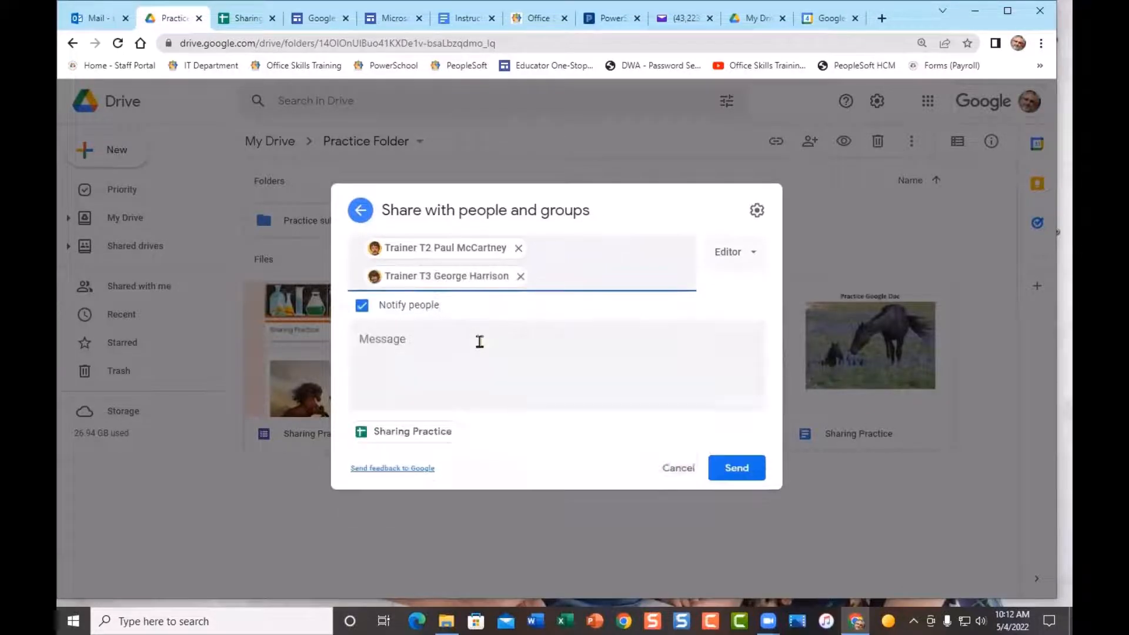
{"action": "type", "text": "trainer T1 John Lennon"}
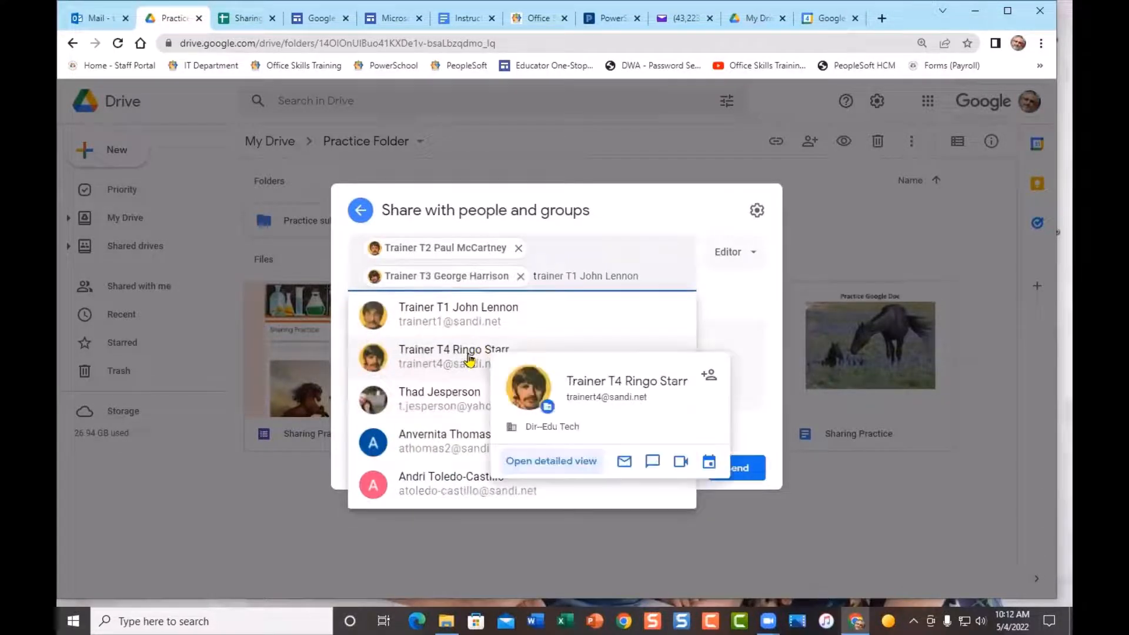
{"action": "left_click", "coordinate": [471, 360]}
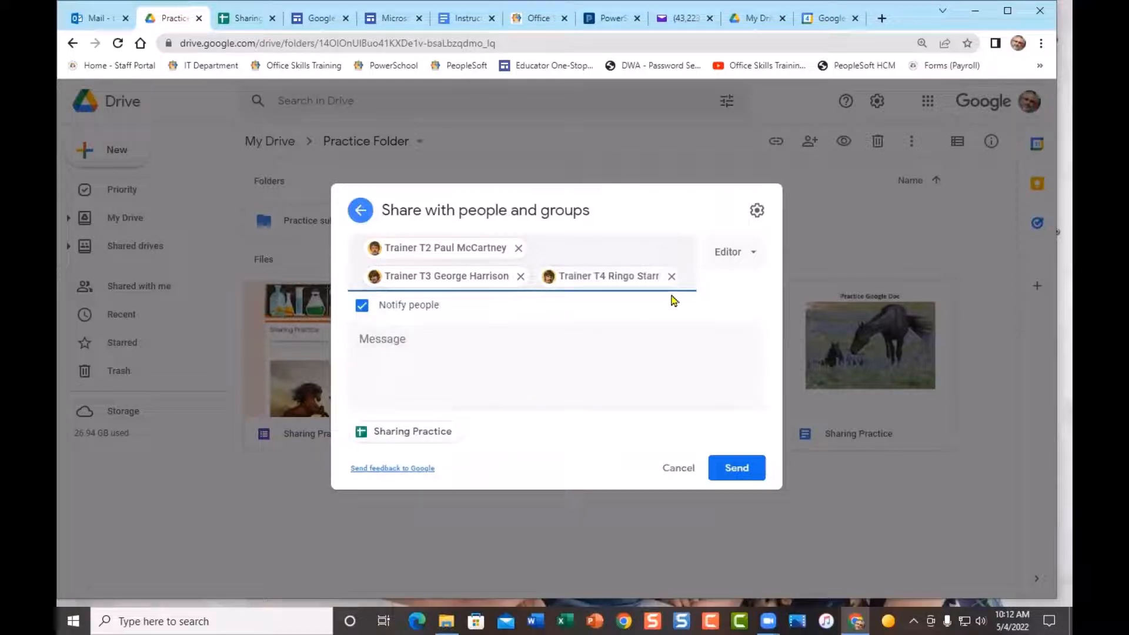
{"action": "left_click", "coordinate": [736, 468]}
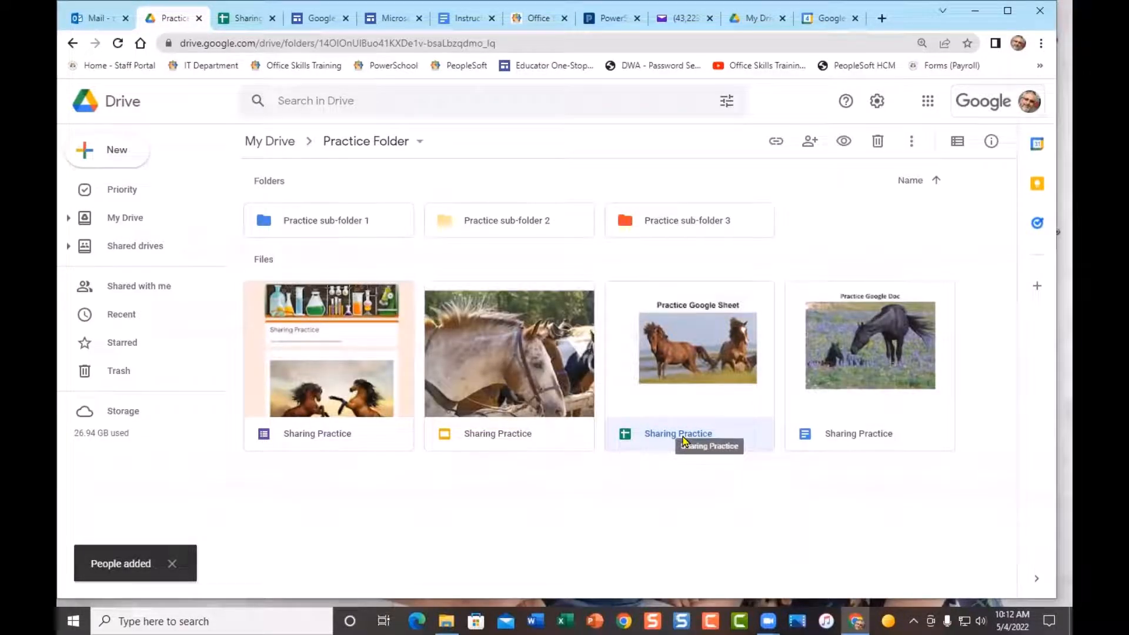
In the sheet's sharing settings, change Trainer T2 to Viewer and remove Trainer T4.
{"action": "left_click", "coordinate": [809, 144]}
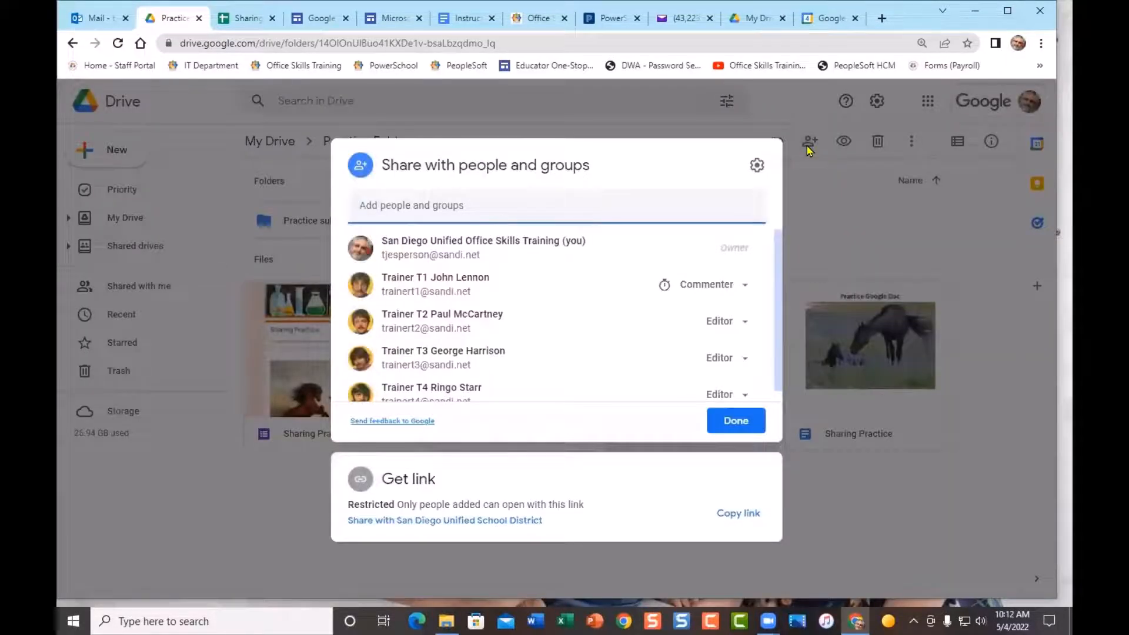
{"action": "left_click", "coordinate": [745, 322]}
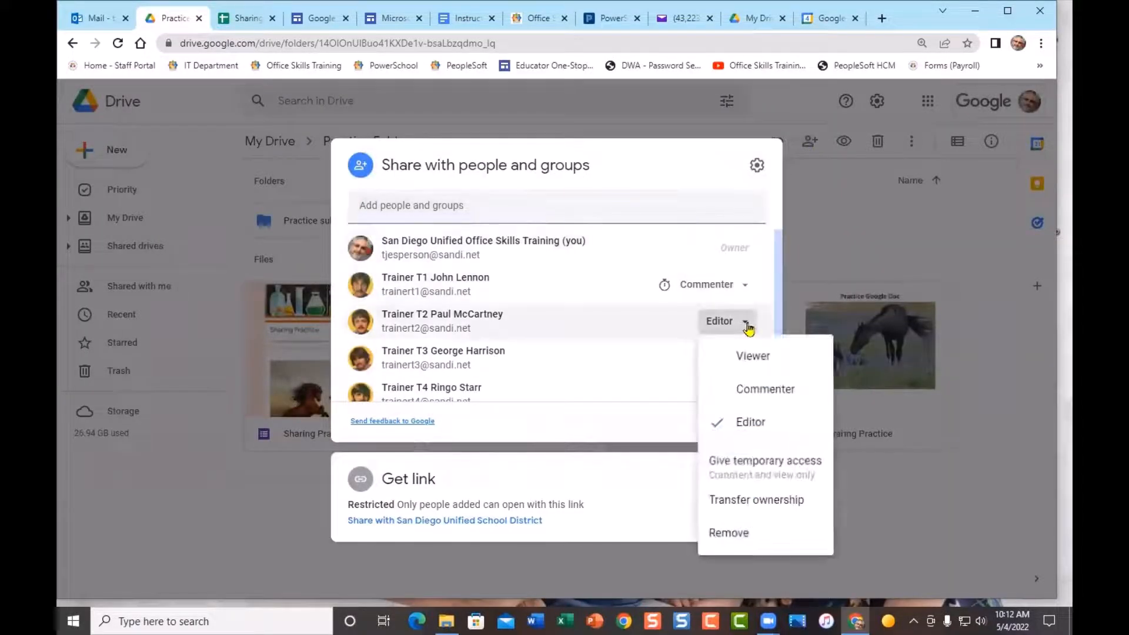
{"action": "left_click", "coordinate": [746, 356]}
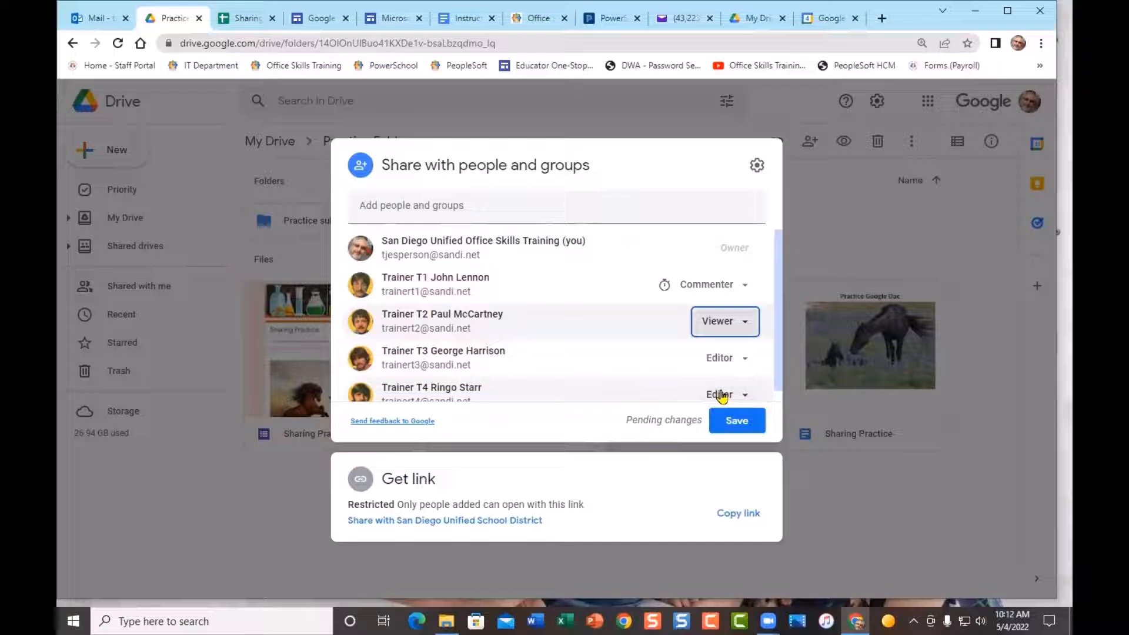
{"action": "left_click", "coordinate": [746, 395]}
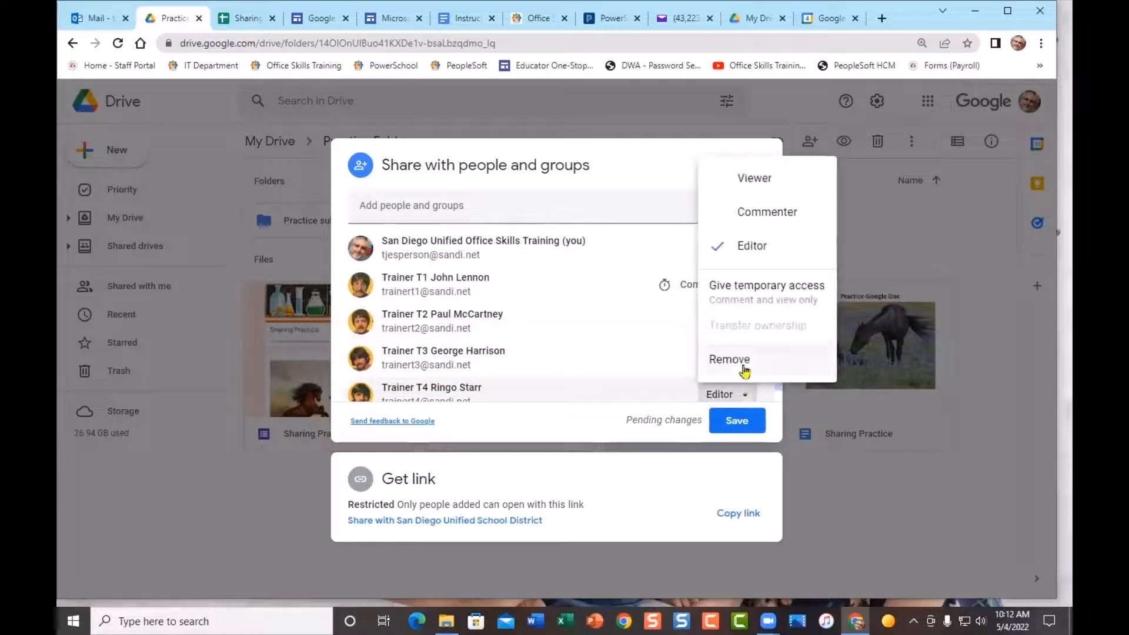
{"action": "left_click", "coordinate": [745, 365]}
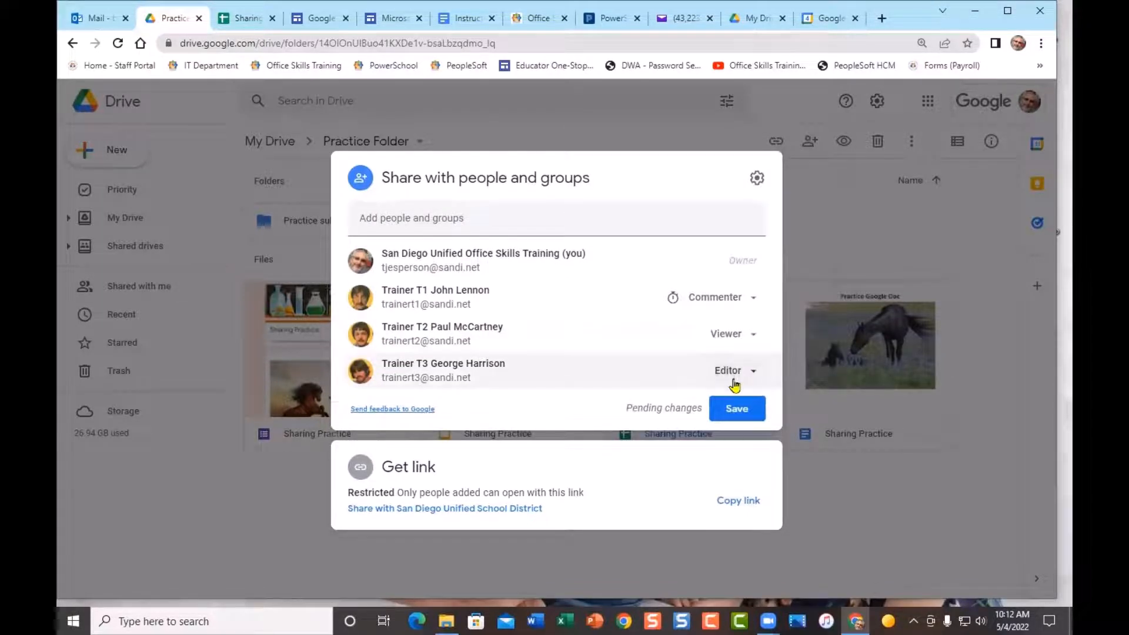
Change Trainer T1's role to Editor and save the pending sharing changes.
{"action": "left_click", "coordinate": [753, 300]}
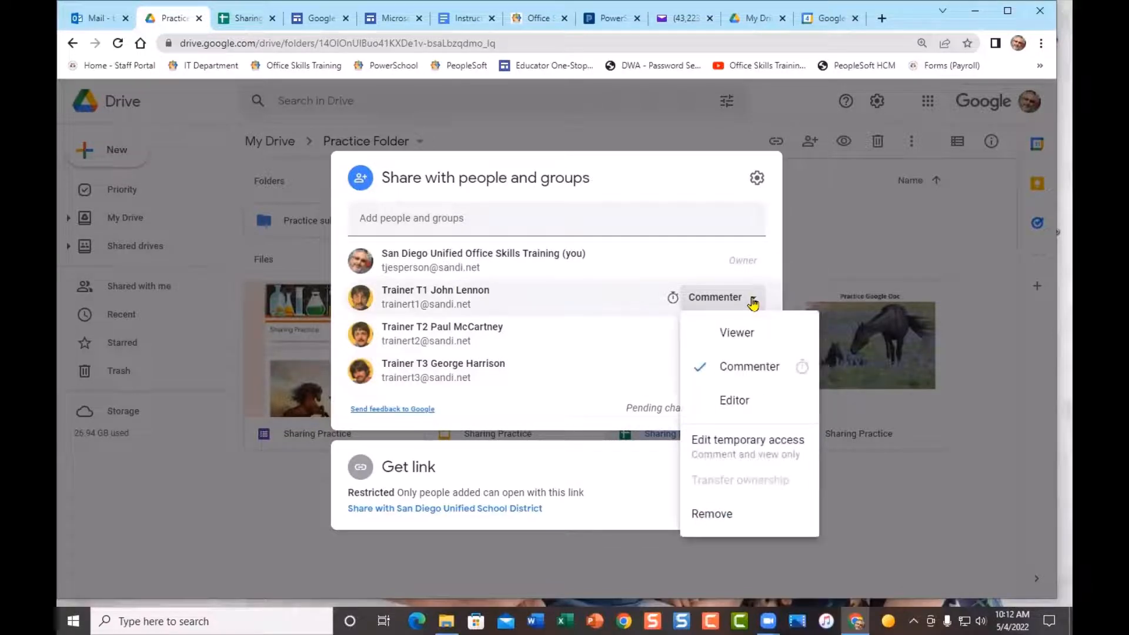
{"action": "left_click", "coordinate": [736, 401]}
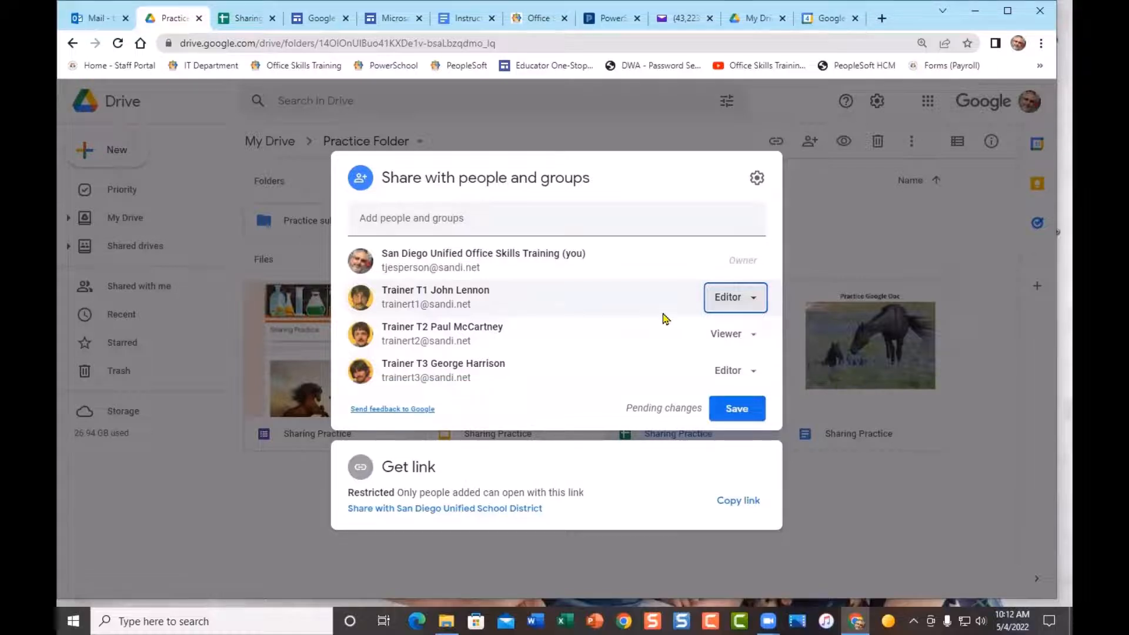
{"action": "left_click", "coordinate": [740, 415]}
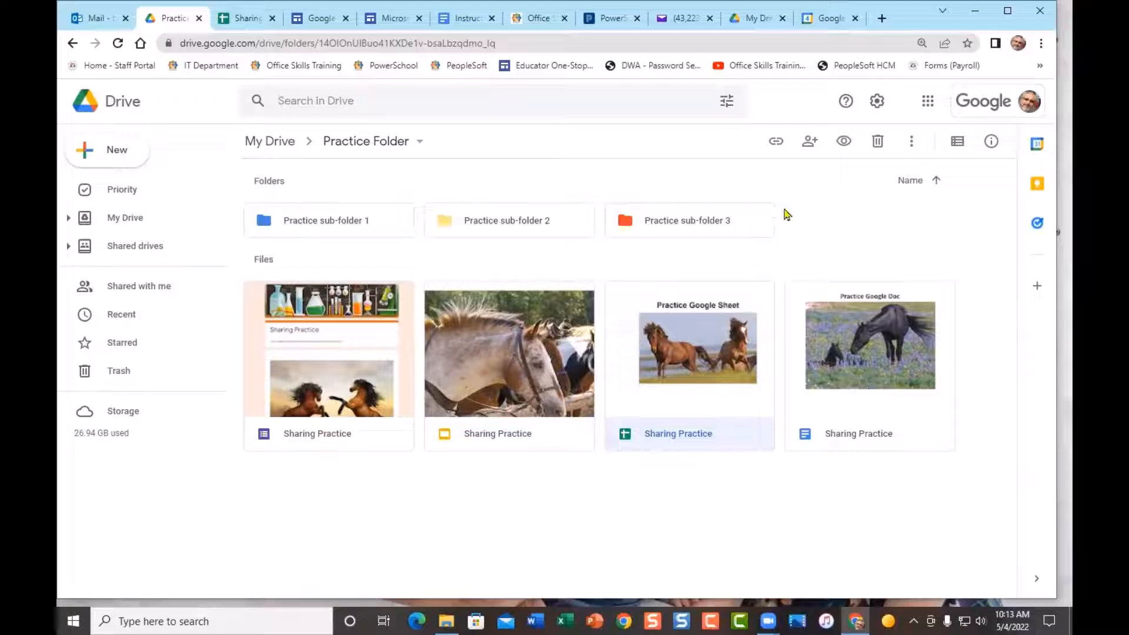
Reopen the Sharing Practice sheet's sharing settings and review who has access and each trainer's role.
{"action": "left_click", "coordinate": [777, 145]}
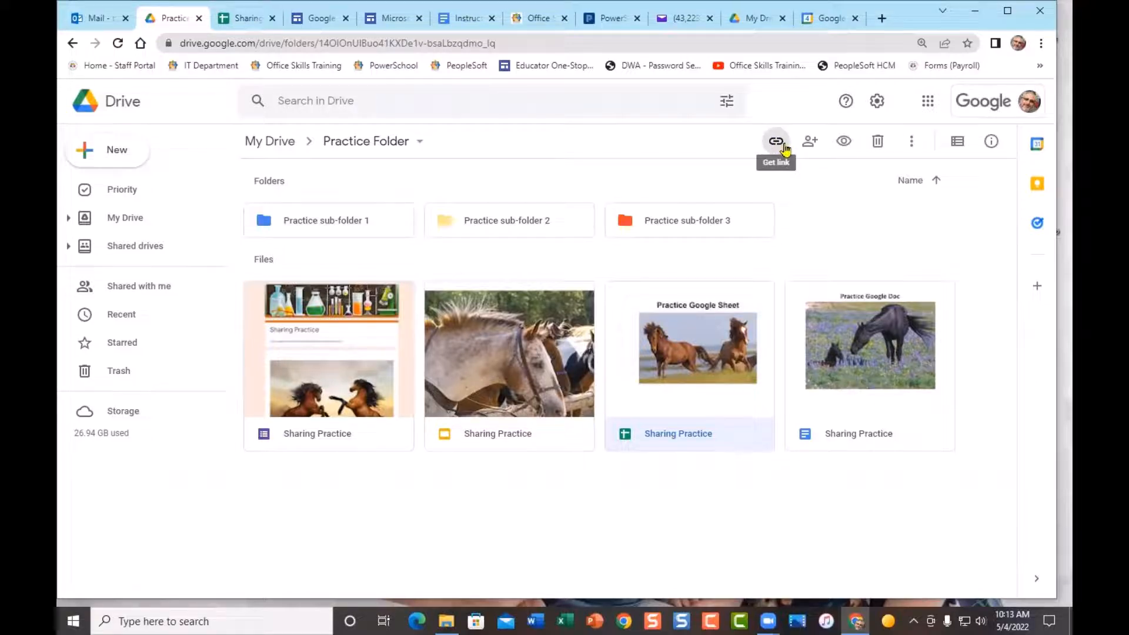
{"action": "right_click", "coordinate": [701, 356]}
{"action": "mouse_move", "coordinate": [701, 356]}
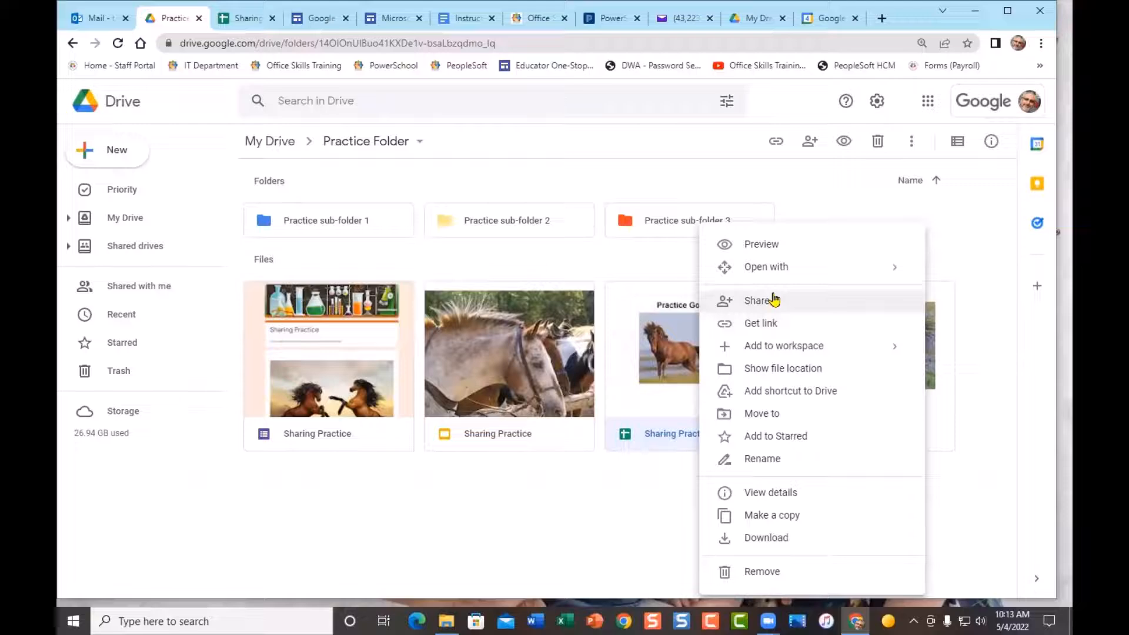
{"action": "left_click", "coordinate": [774, 300]}
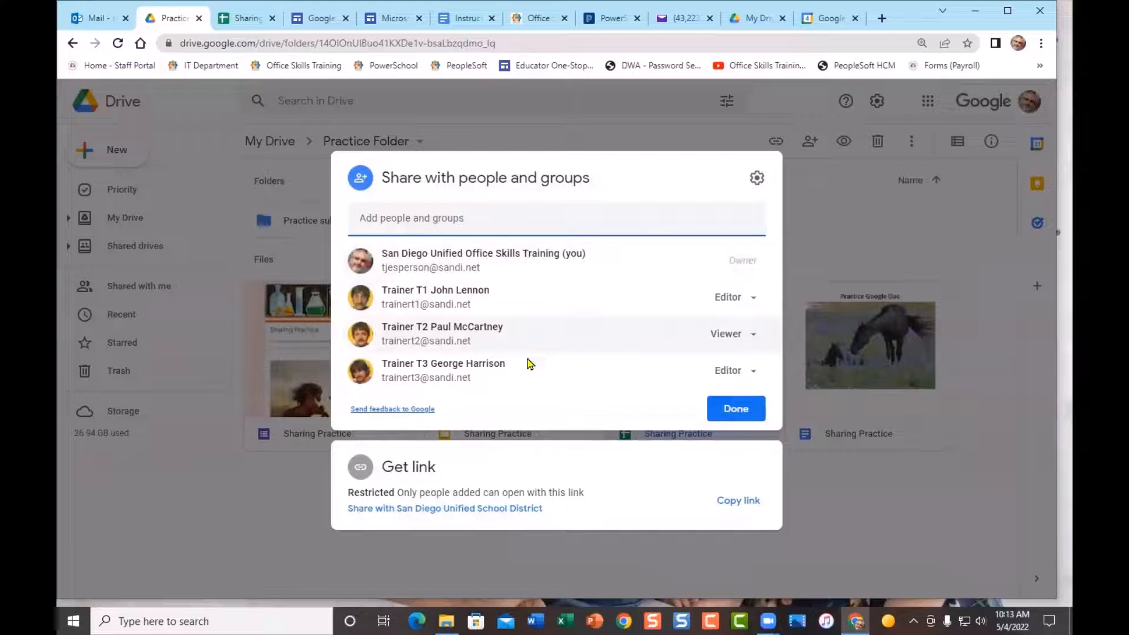
{"action": "mouse_move", "coordinate": [540, 286]}
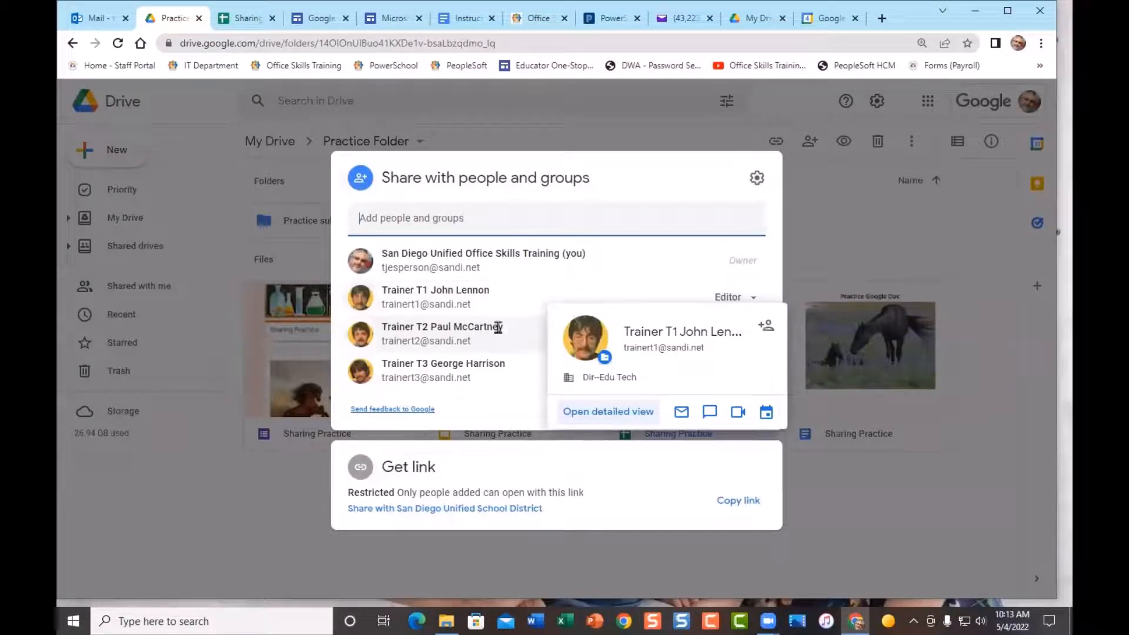
{"action": "mouse_move", "coordinate": [499, 326]}
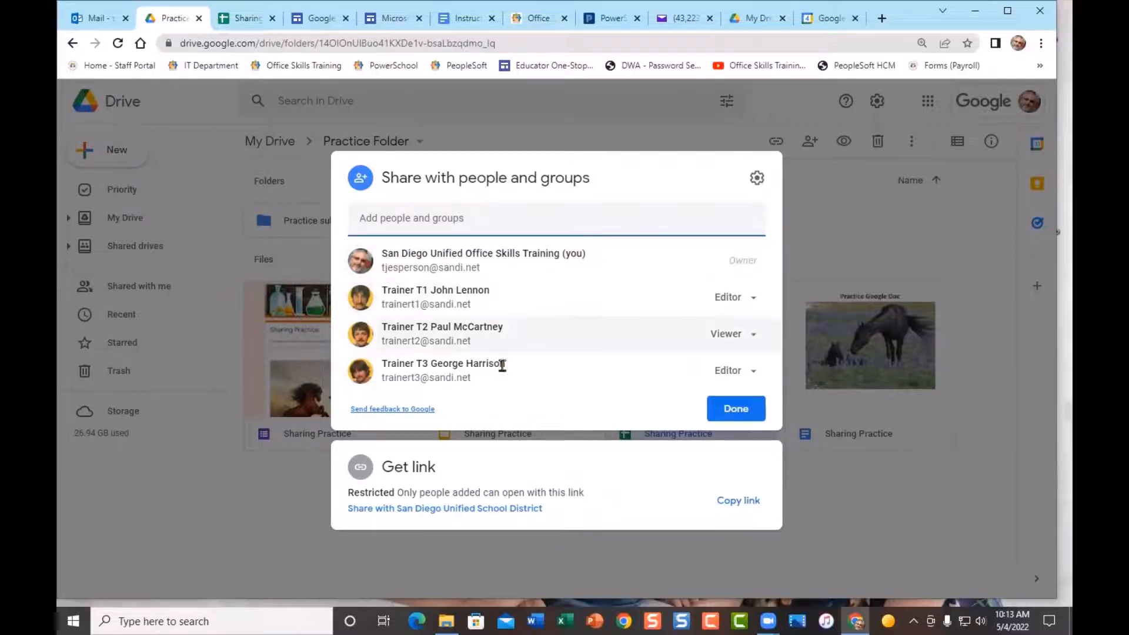
{"action": "mouse_move", "coordinate": [502, 365]}
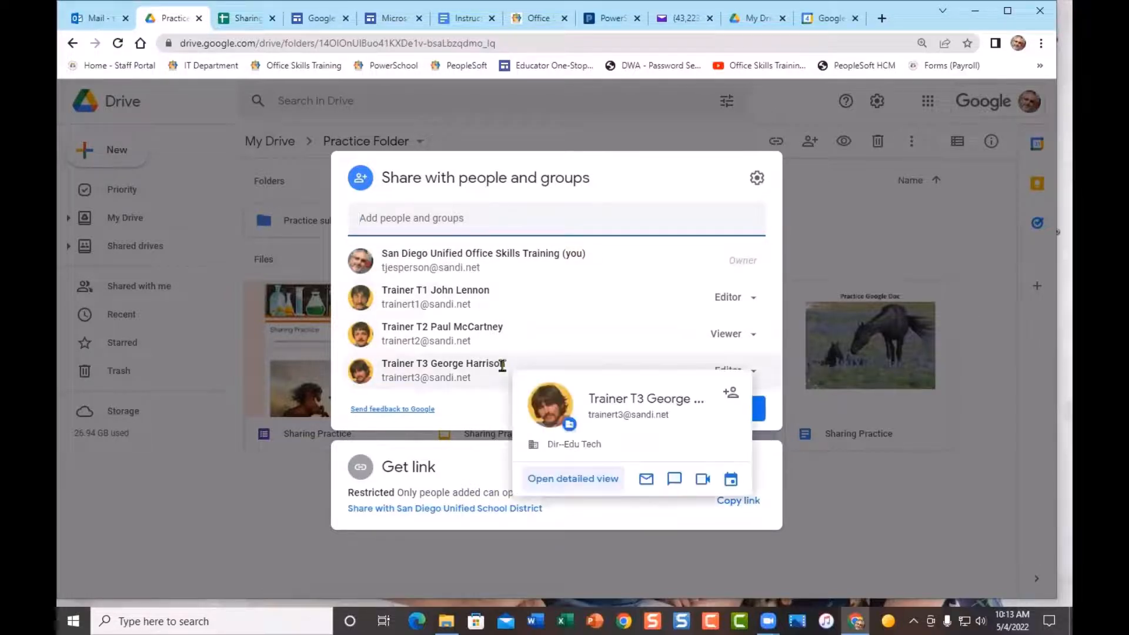
Share the sheet's link with San Diego Unified School District and give the group Editor access.
{"action": "left_click", "coordinate": [454, 509]}
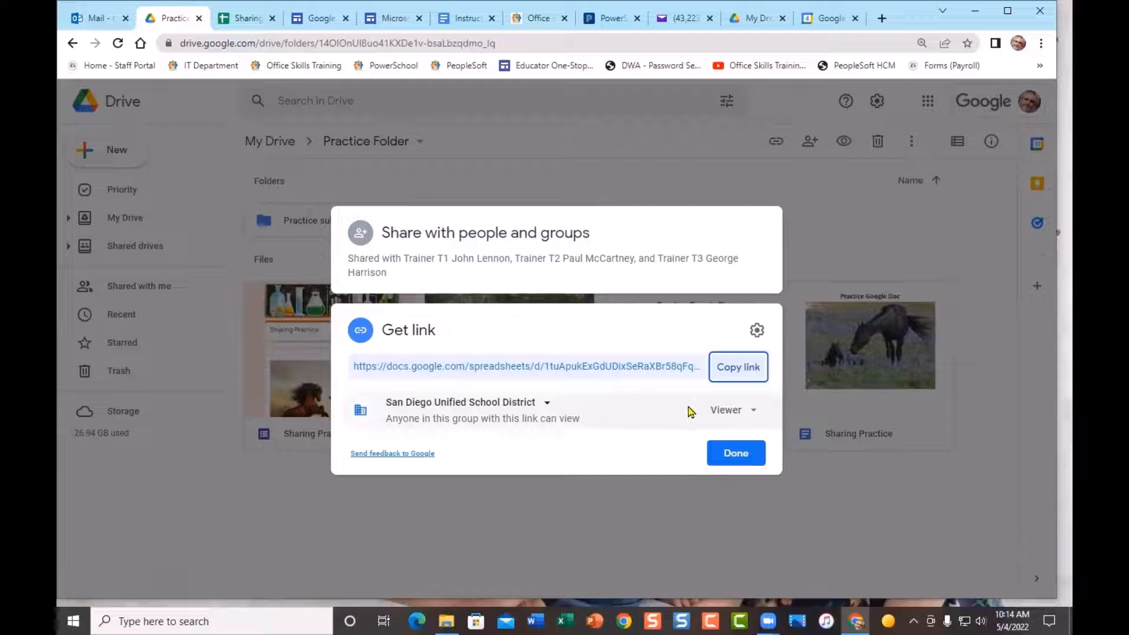
{"action": "left_click", "coordinate": [755, 416]}
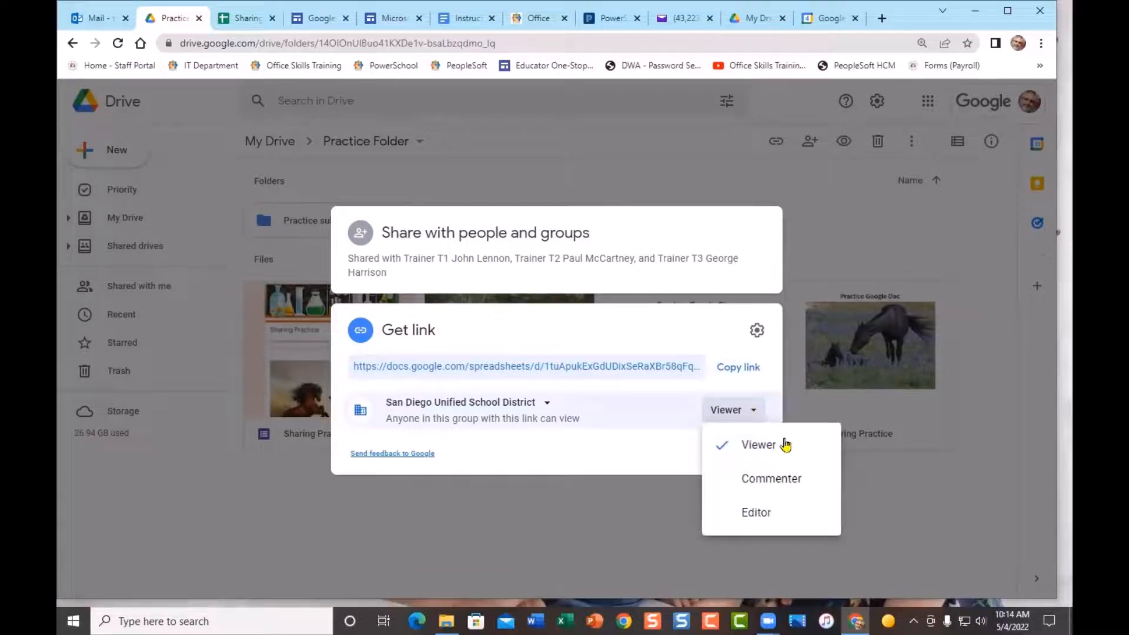
{"action": "left_click", "coordinate": [794, 518]}
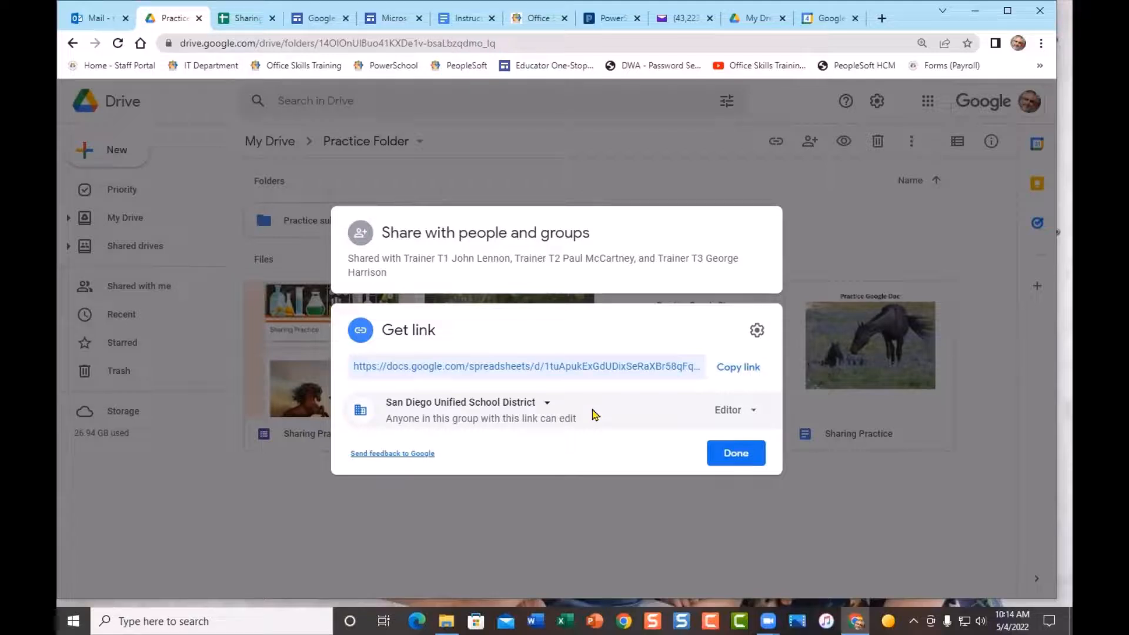
Change the sheet's link access to Anyone with the link with the Viewer role, and finish the link settings.
{"action": "left_click", "coordinate": [547, 406]}
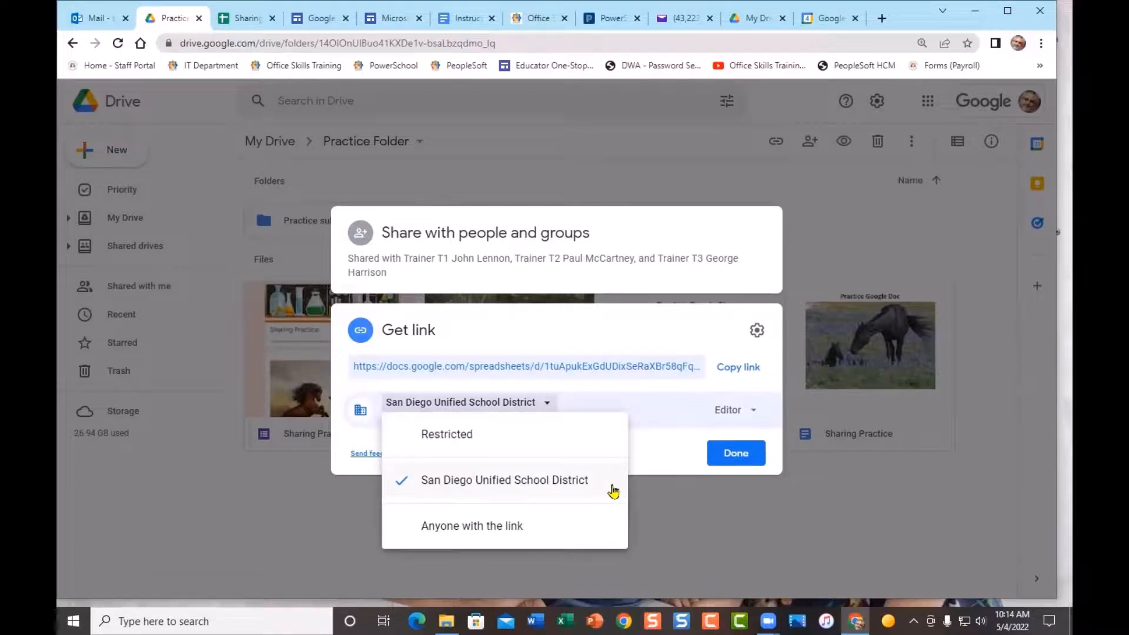
{"action": "left_click", "coordinate": [559, 520]}
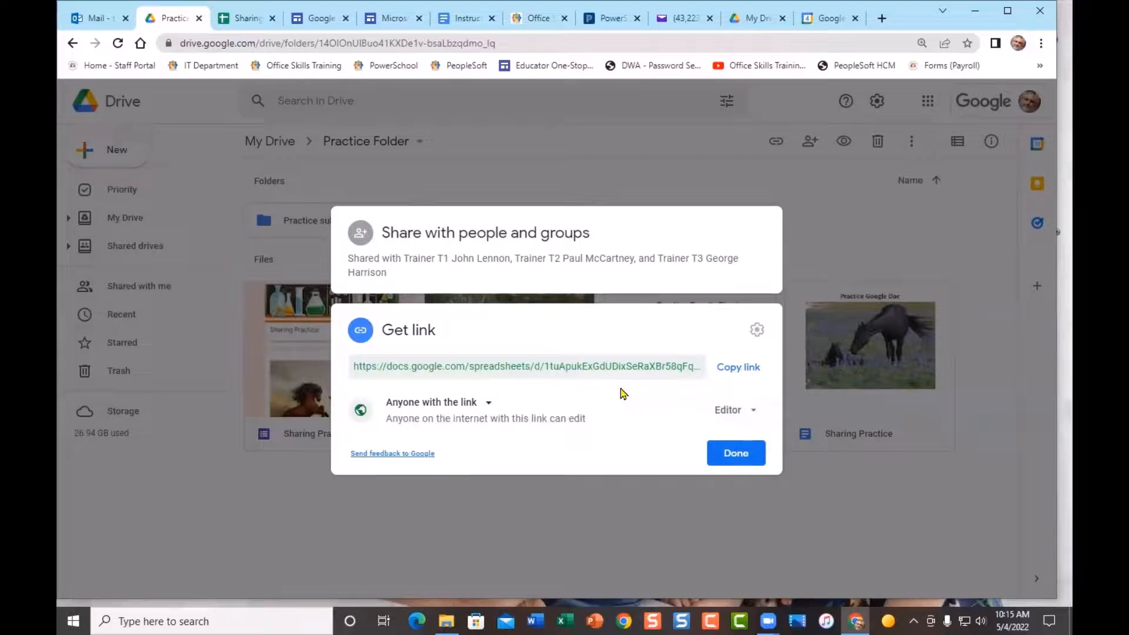
{"action": "left_click", "coordinate": [753, 413]}
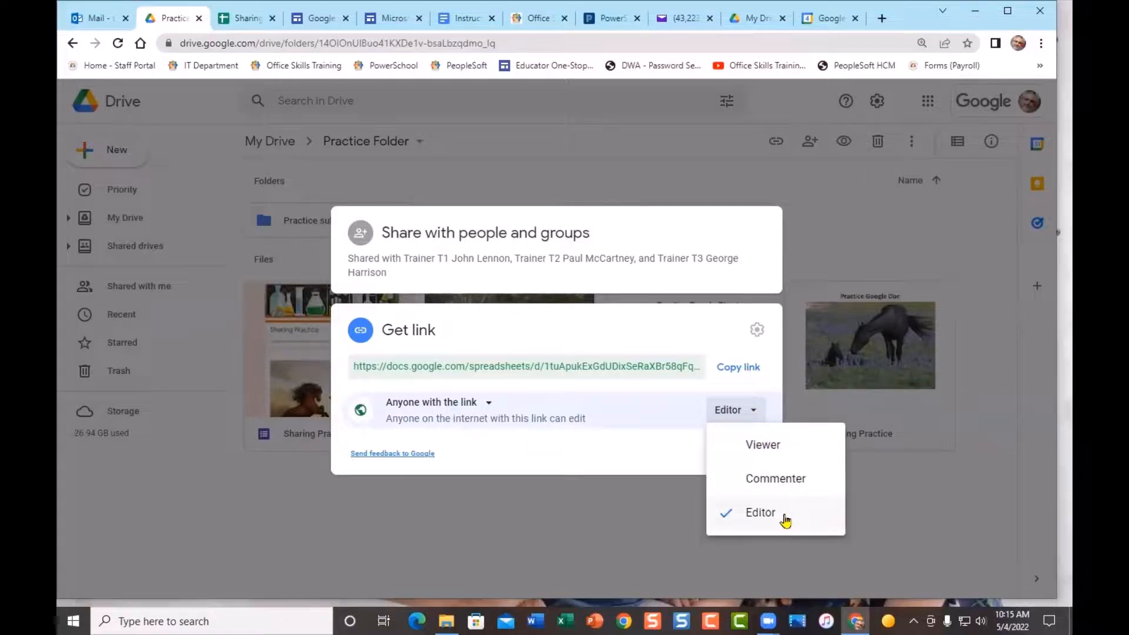
{"action": "left_click", "coordinate": [754, 446]}
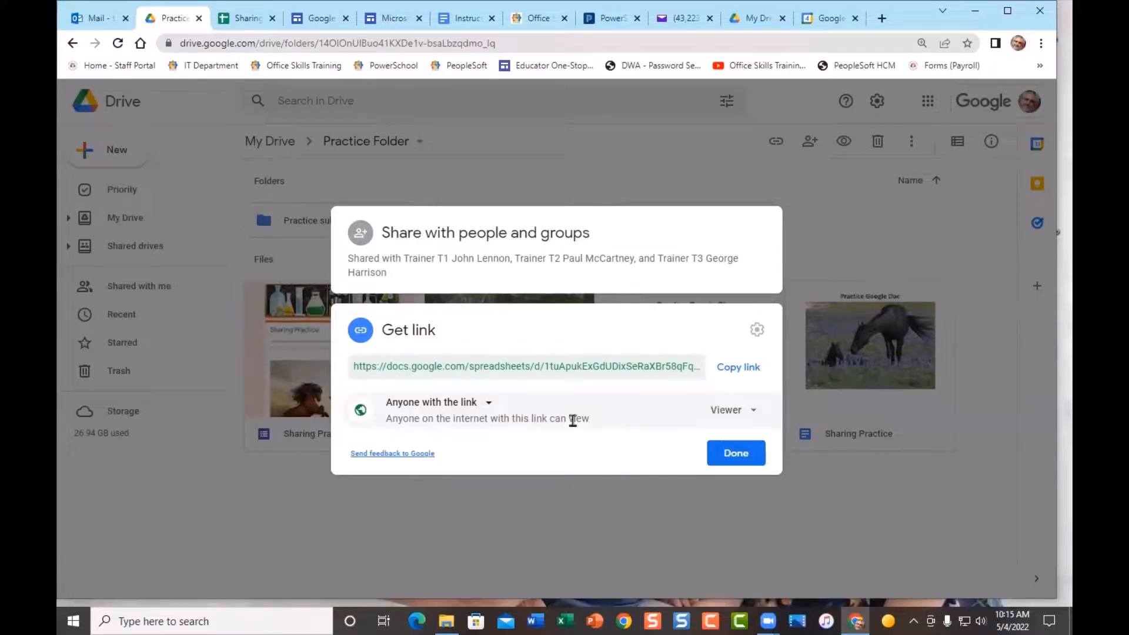
{"action": "left_click", "coordinate": [730, 453]}
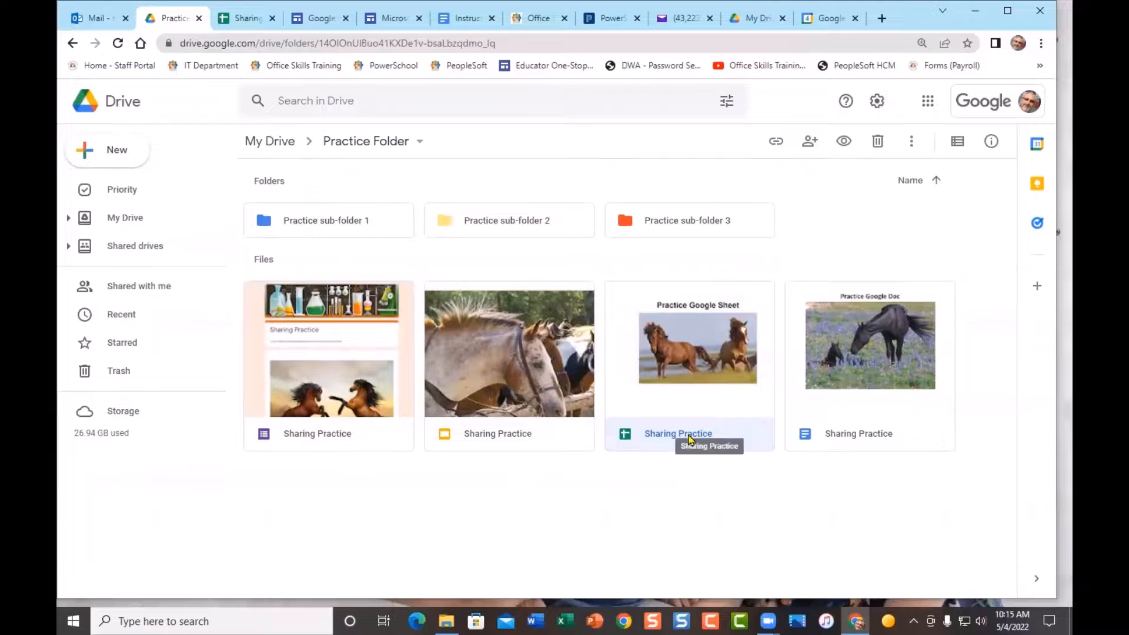
Reselect the Sharing Practice sheet in the Practice Folder and open its sharing settings to check the link access.
{"action": "left_click", "coordinate": [823, 423]}
{"action": "left_click", "coordinate": [509, 433]}
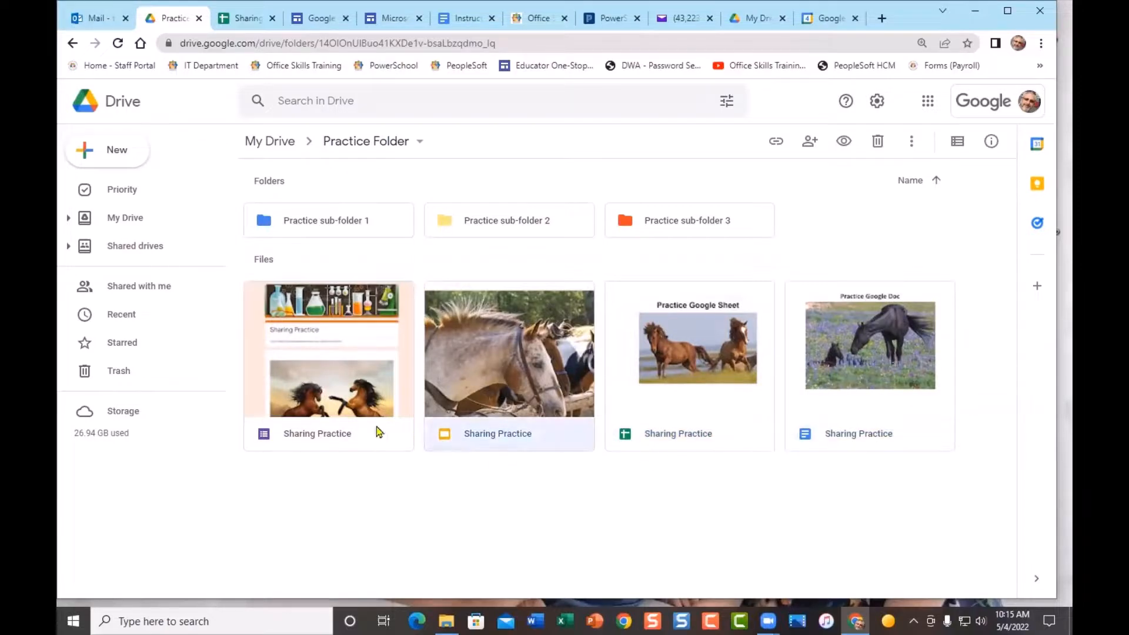
{"action": "left_click", "coordinate": [375, 429]}
{"action": "left_click", "coordinate": [706, 432]}
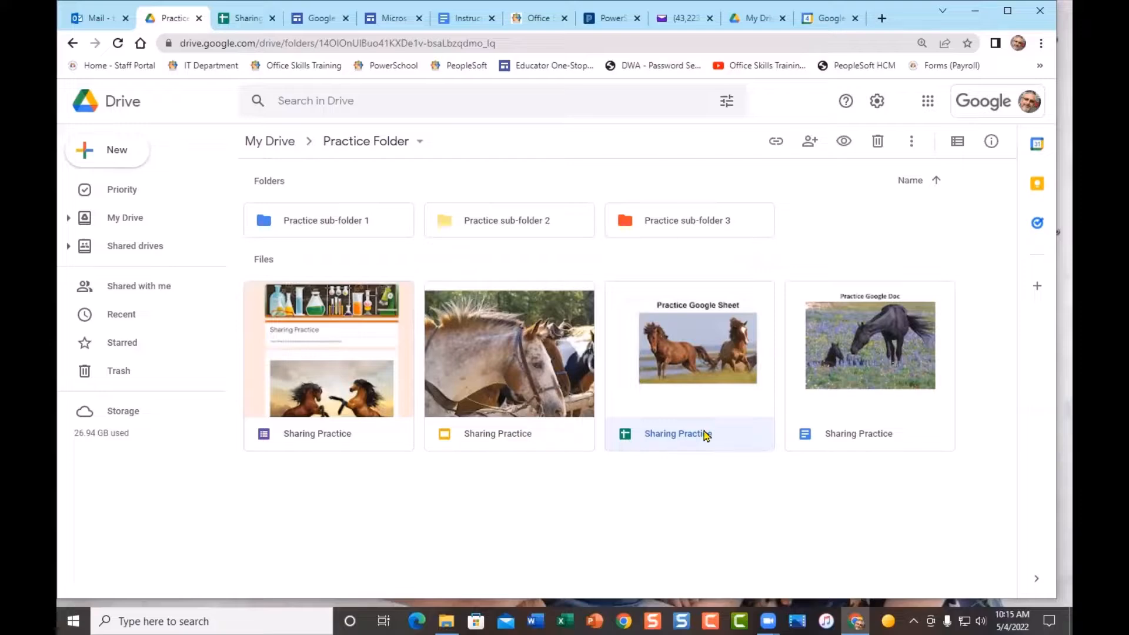
{"action": "left_click", "coordinate": [811, 142]}
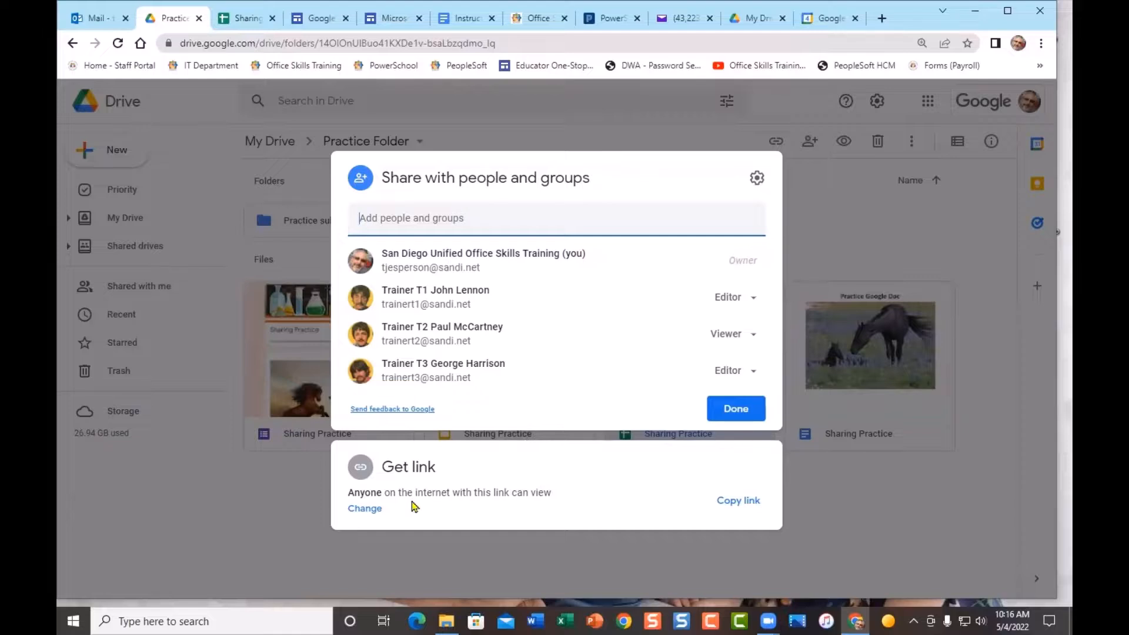
Change the Sharing Practice sheet's link access to Restricted so only added people can open it.
{"action": "left_click", "coordinate": [366, 510]}
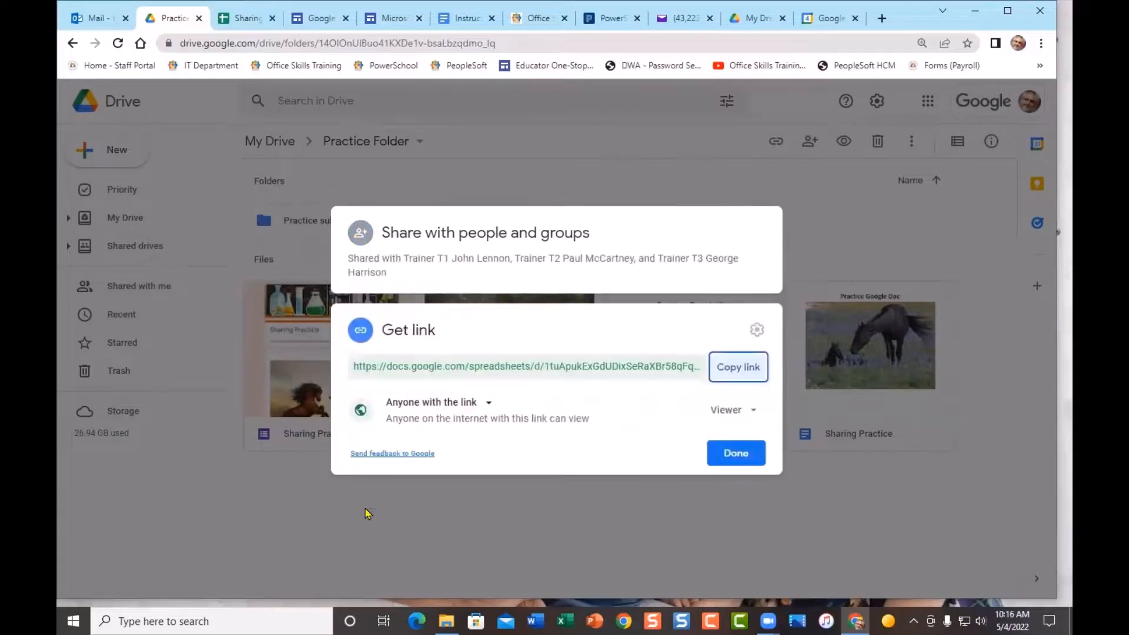
{"action": "left_click", "coordinate": [494, 404]}
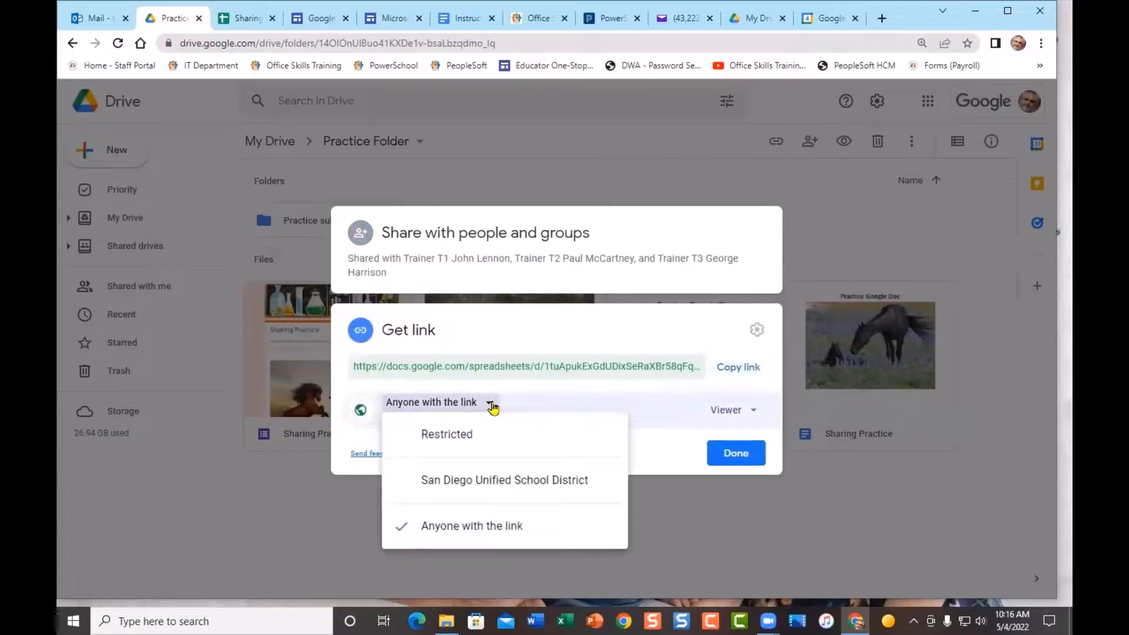
{"action": "left_click", "coordinate": [478, 436]}
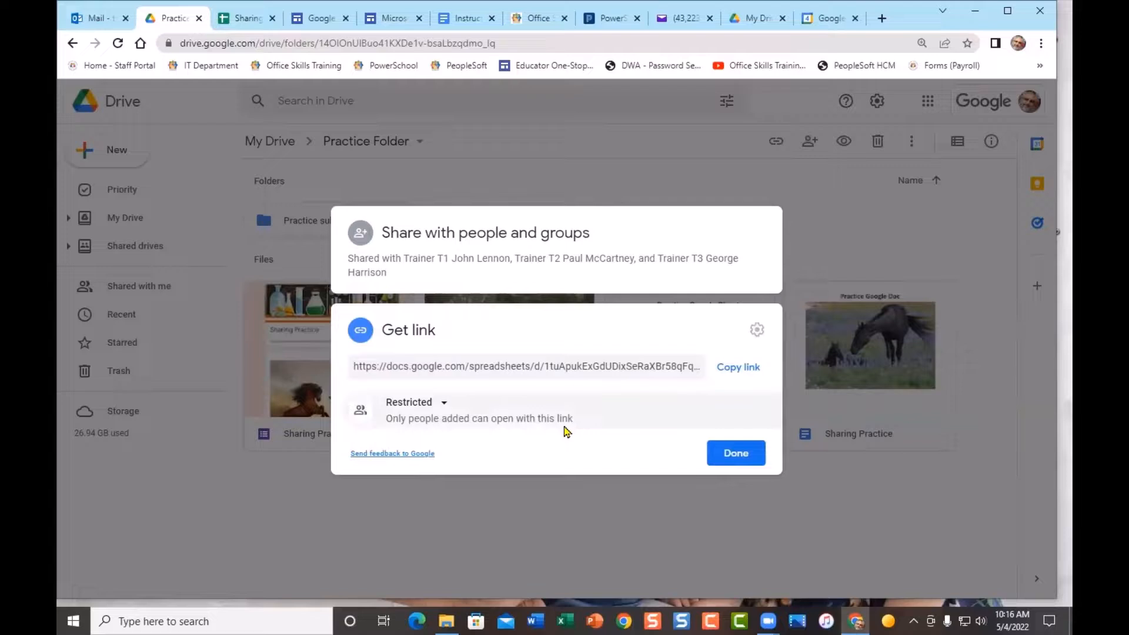
Return to the list of people with access and change Trainer T2's role to Editor.
{"action": "left_click", "coordinate": [560, 253]}
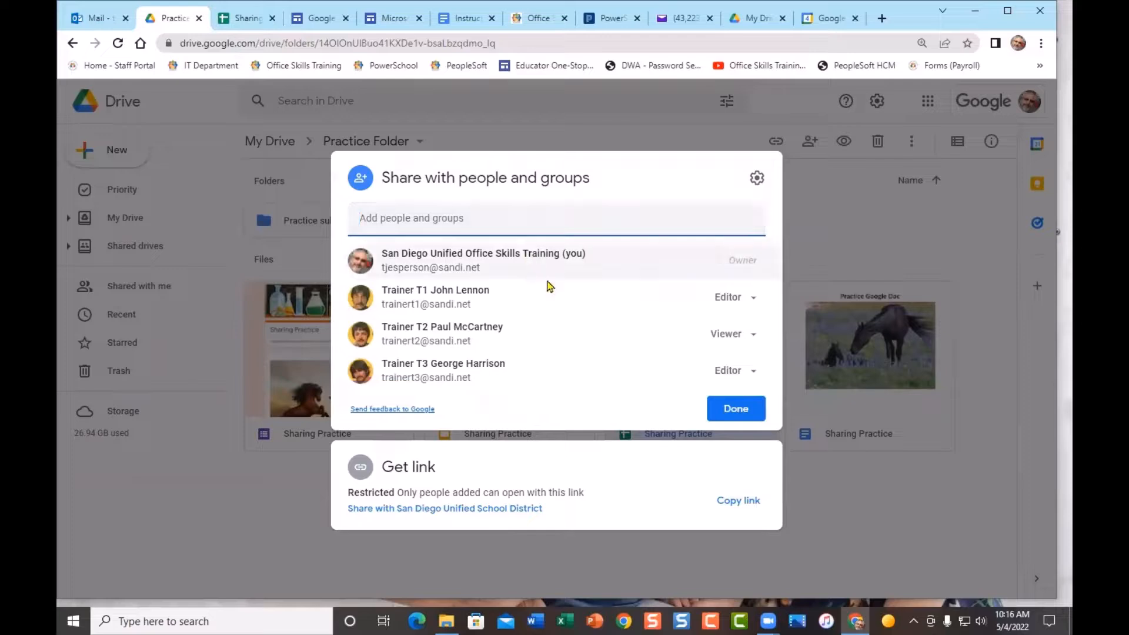
{"action": "left_click", "coordinate": [754, 335]}
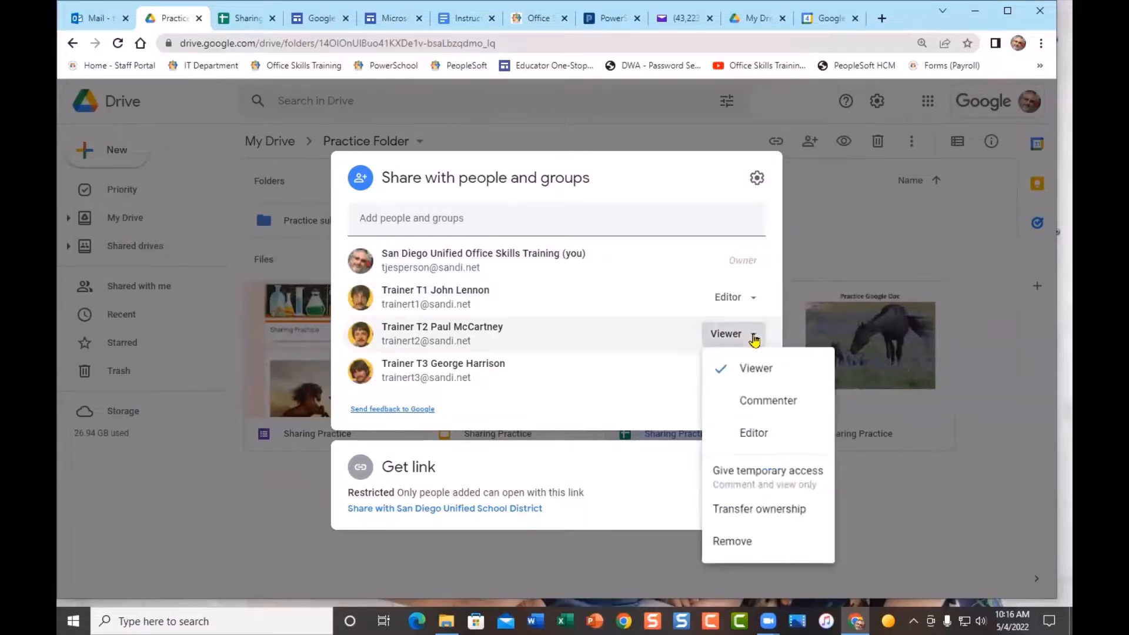
{"action": "left_click", "coordinate": [764, 440]}
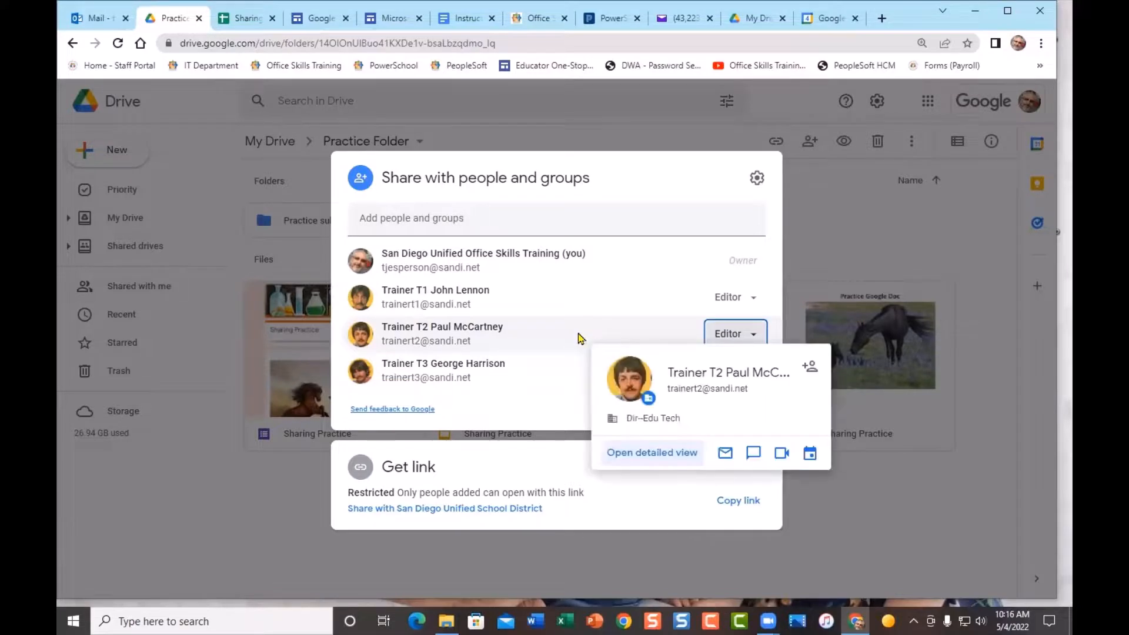
Share the sheet with Trainer T4 as Editor, keeping Notify people on and leaving the message empty, and send the invitation.
{"action": "left_click", "coordinate": [541, 216]}
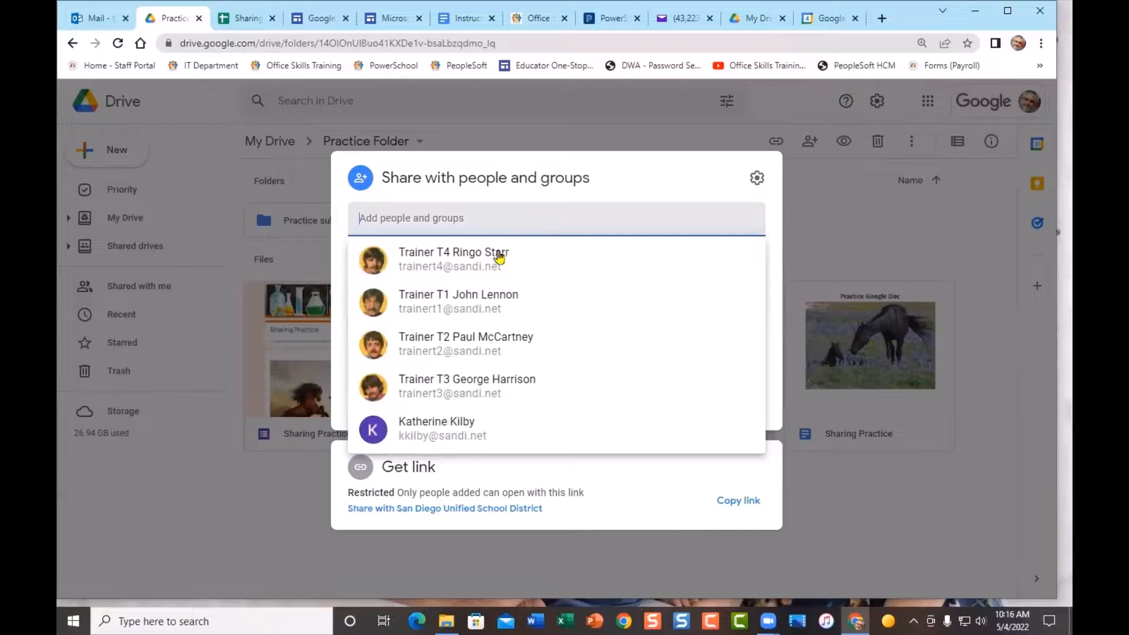
{"action": "left_click", "coordinate": [474, 267]}
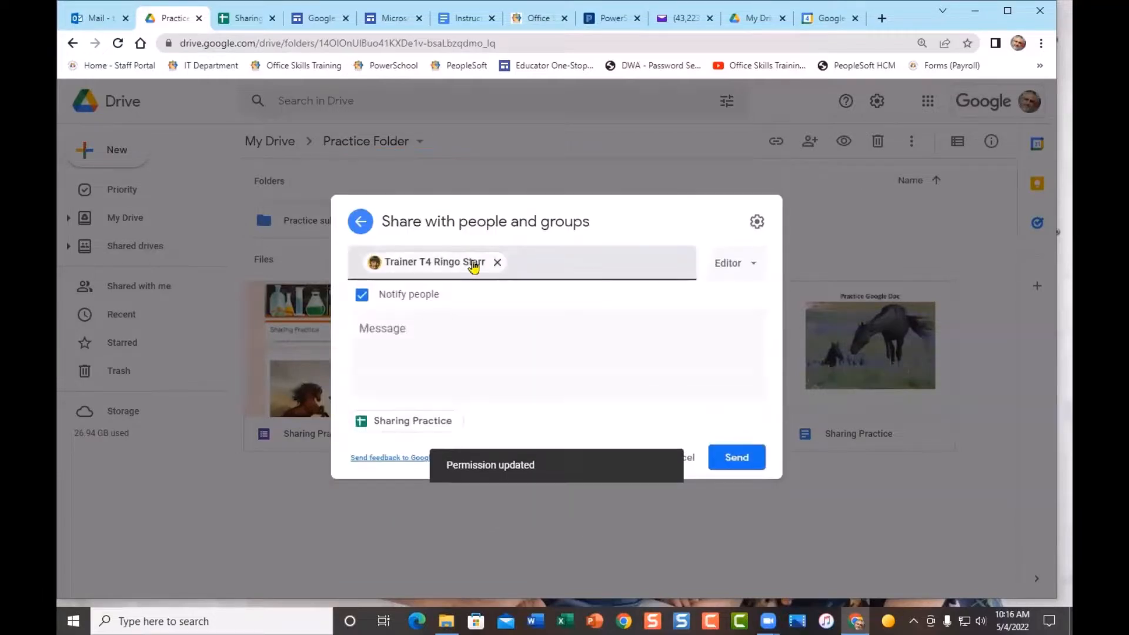
{"action": "left_click", "coordinate": [396, 330]}
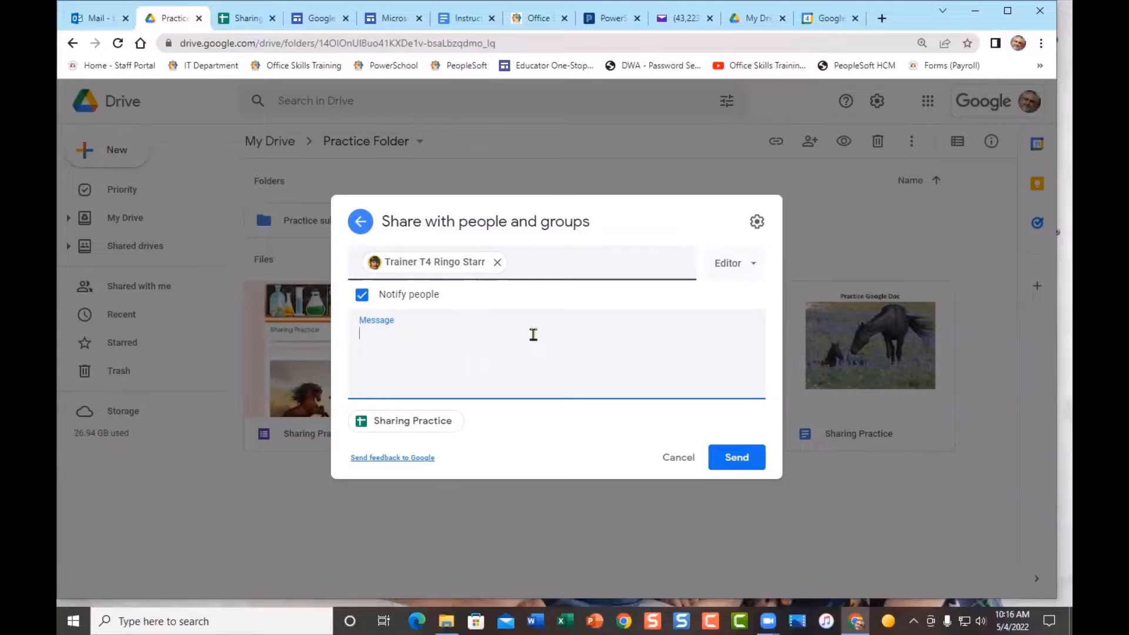
{"action": "left_click", "coordinate": [737, 458]}
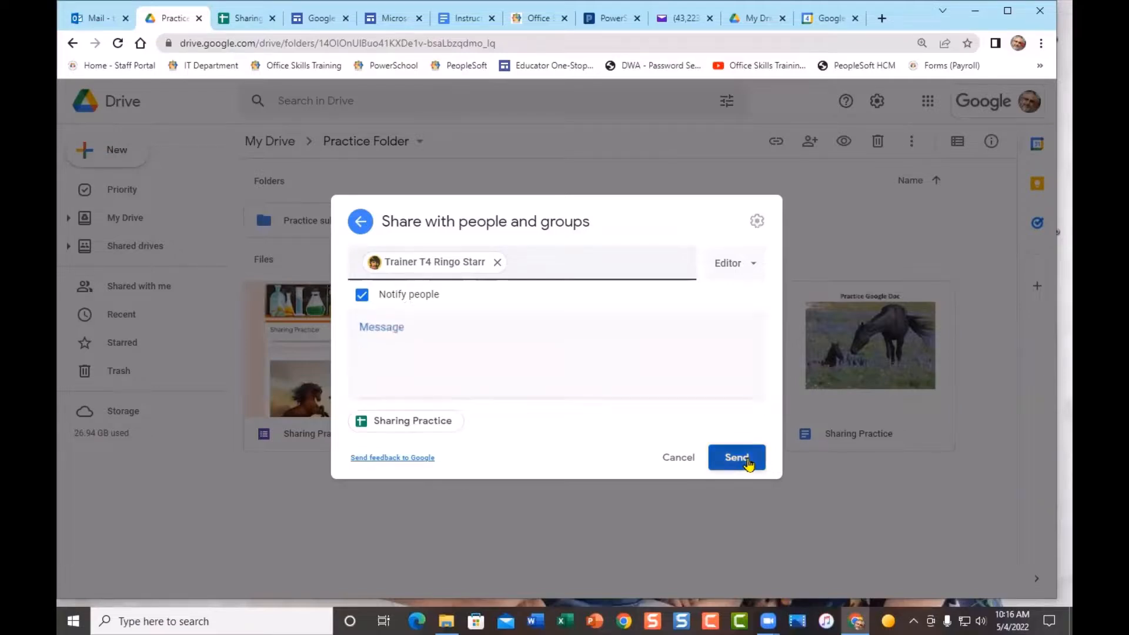